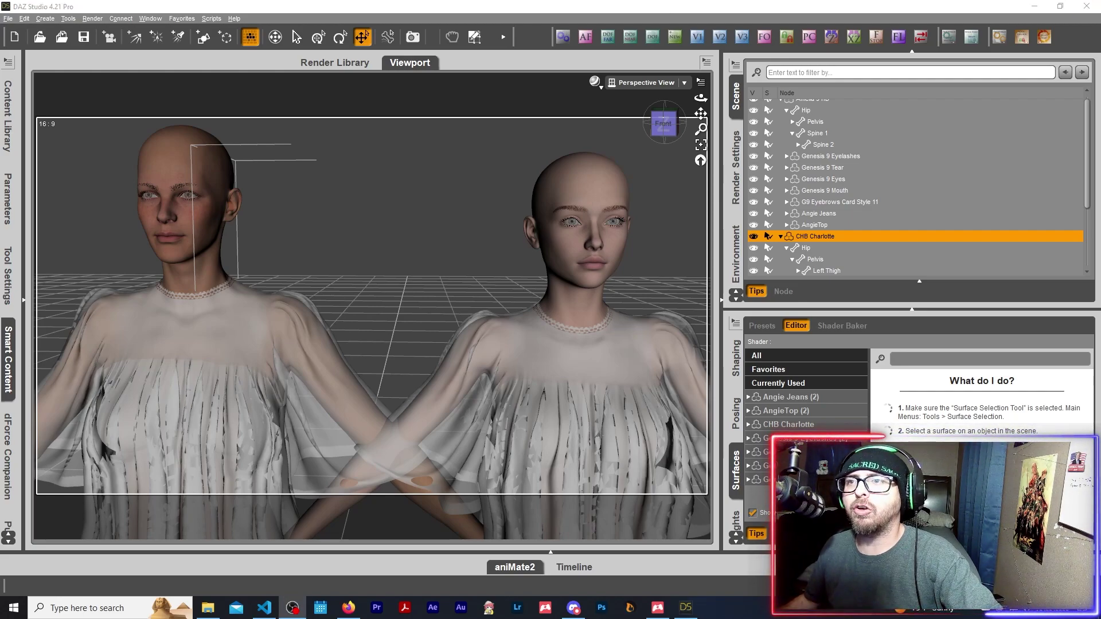
Step: Bring the DAZ Studio window with the two Genesis 9 figures to the front
{"action": "left_click", "coordinate": [636, 5]}
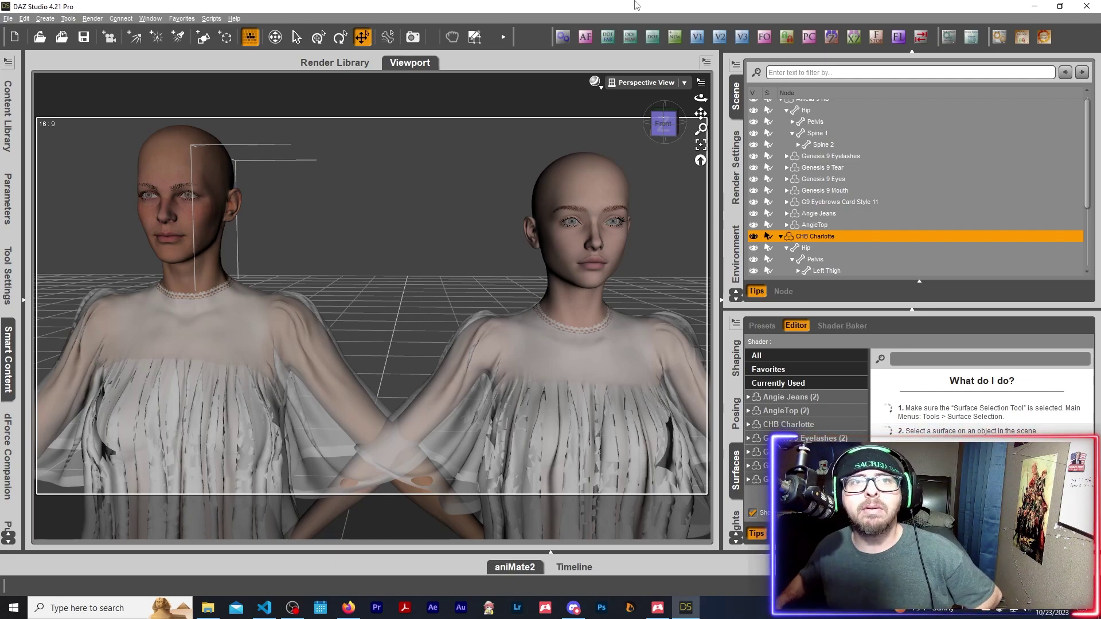
Step: Show the aniMate2 panel at frame 1 with both figures' tracks, then switch to Firefox
{"action": "left_click", "coordinate": [515, 567]}
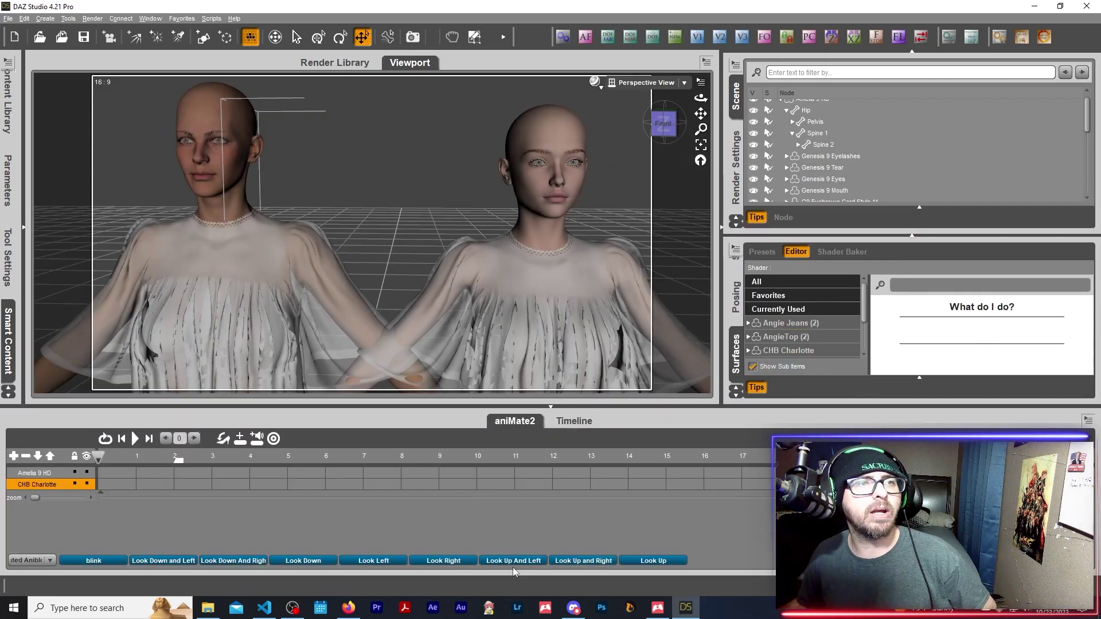
{"action": "left_click", "coordinate": [97, 561]}
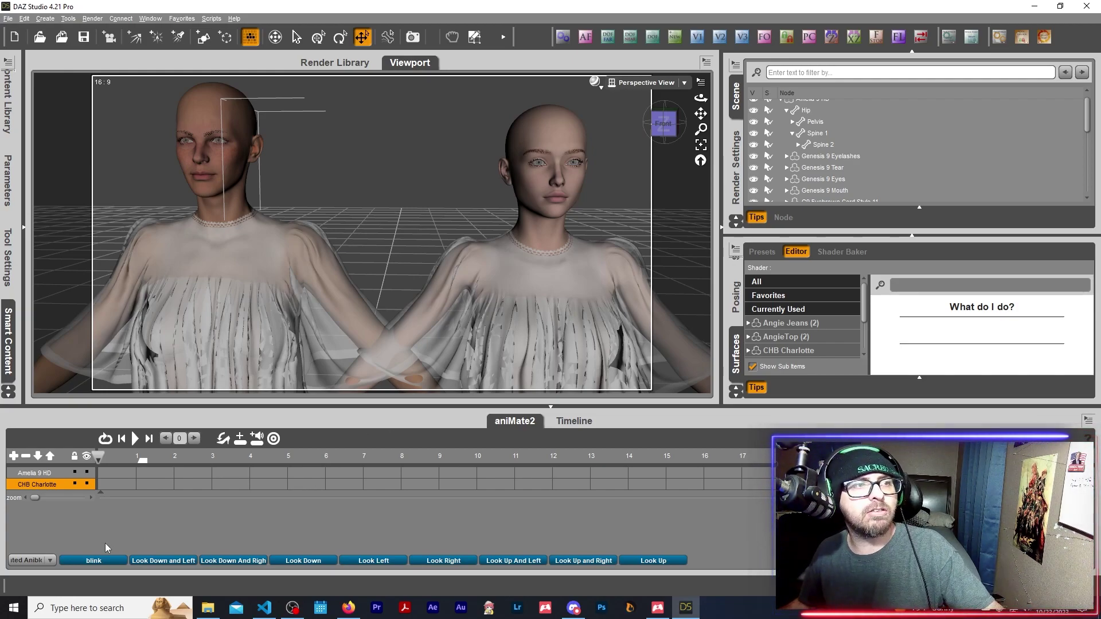
{"action": "left_click", "coordinate": [85, 559]}
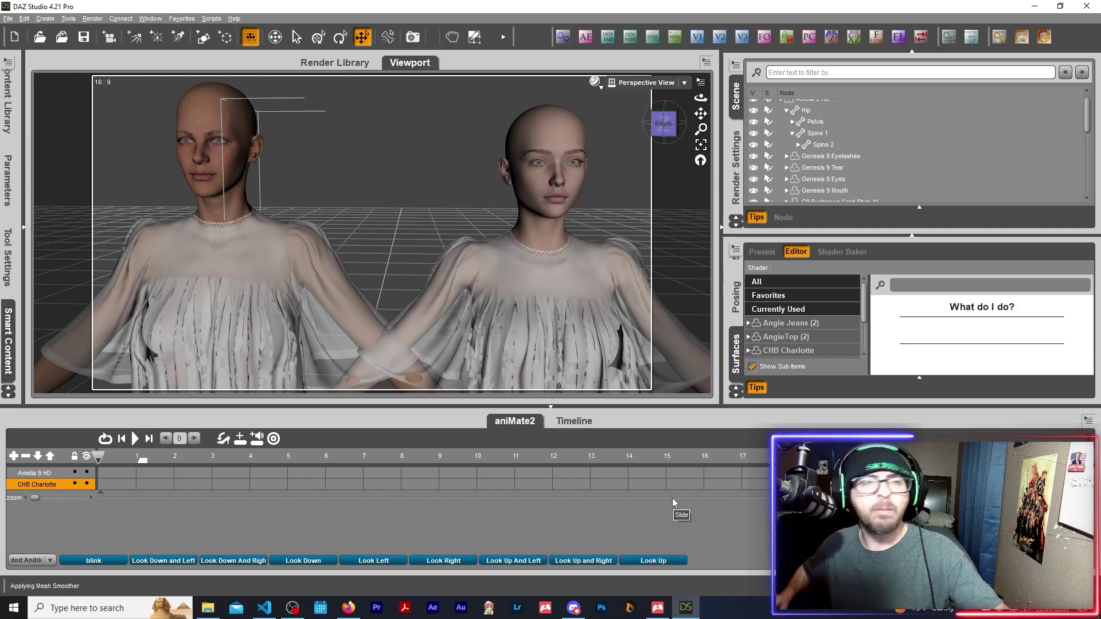
{"action": "left_click", "coordinate": [349, 607]}
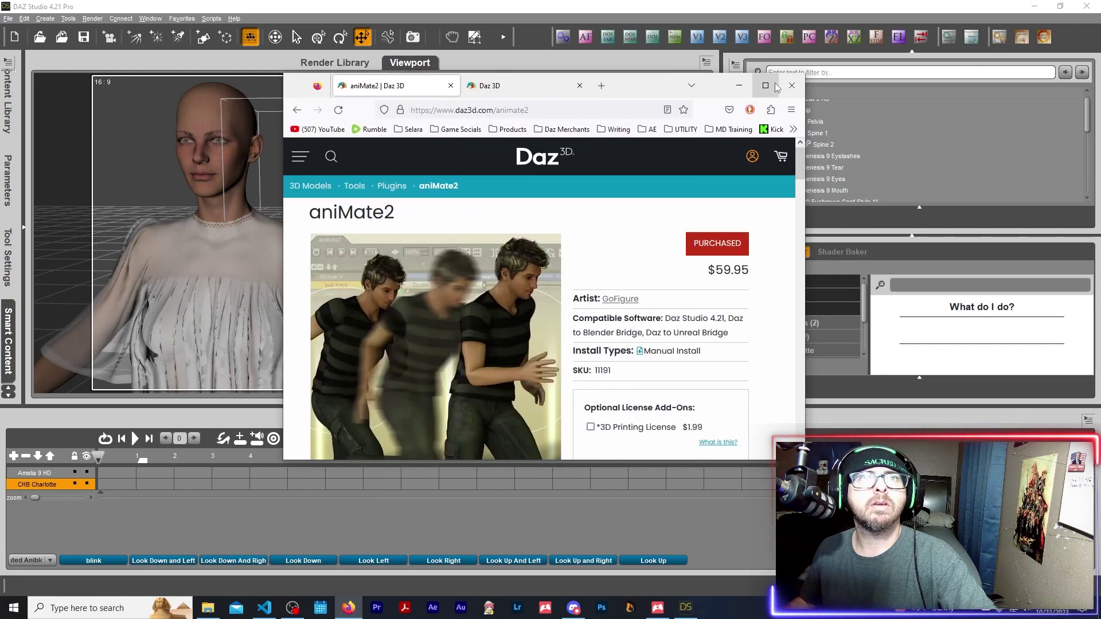
Step: Maximize Firefox on the aniMate2 product page and highlight its $59.95 price
{"action": "left_click", "coordinate": [772, 80]}
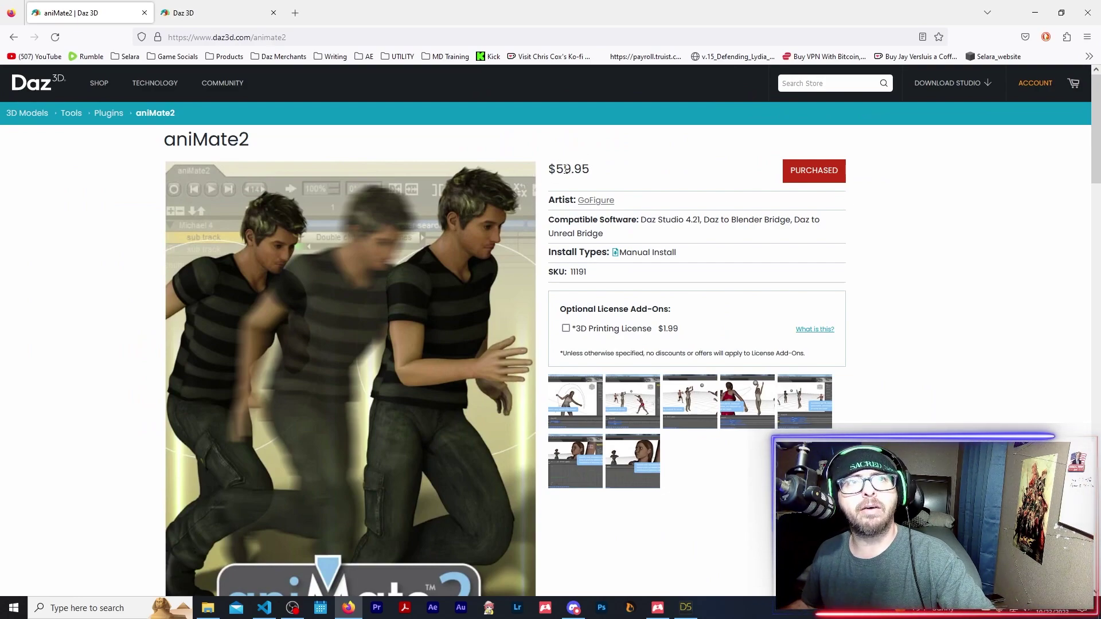
{"action": "left_click_drag", "start_coordinate": [557, 169], "coordinate": [602, 166]}
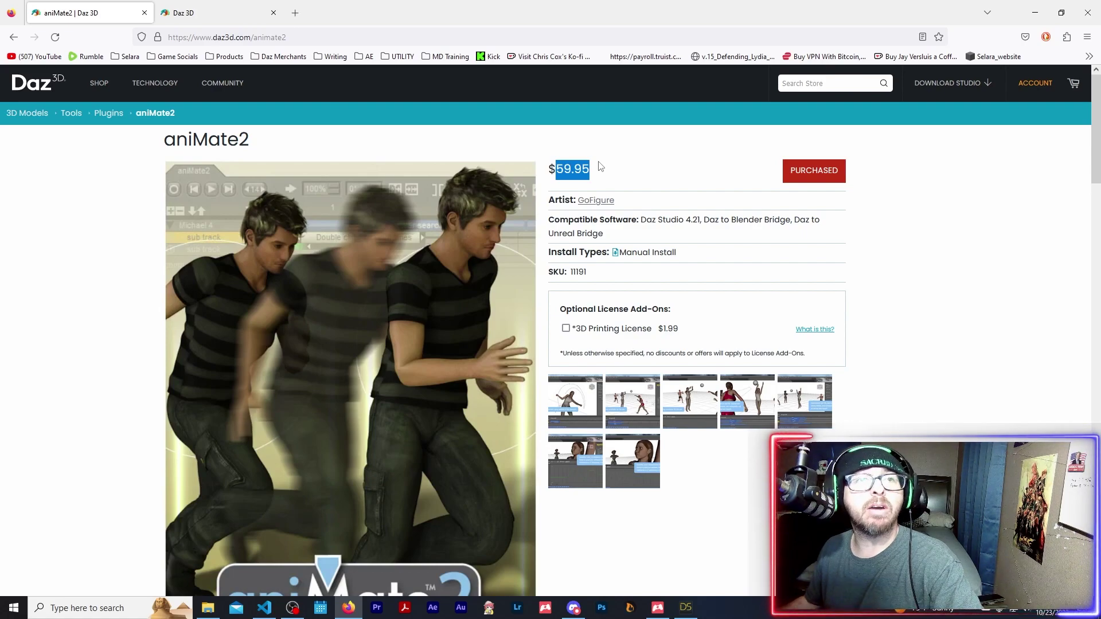
{"action": "left_click", "coordinate": [658, 178]}
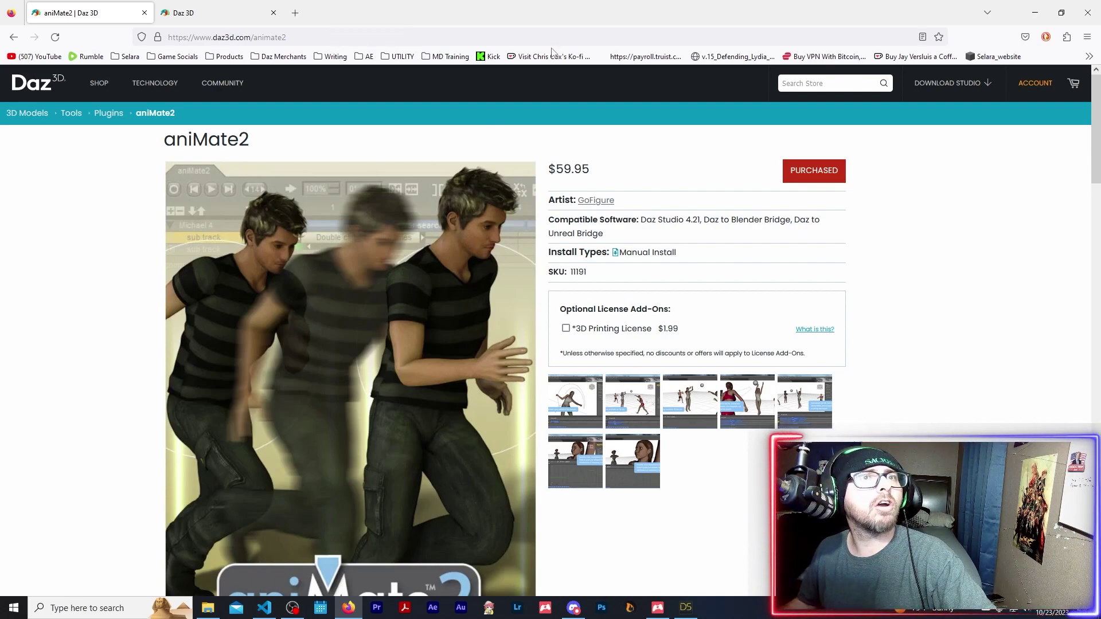
Step: Look over a serial number on the My Serial Numbers page, then close that tab
{"action": "left_click", "coordinate": [261, 12]}
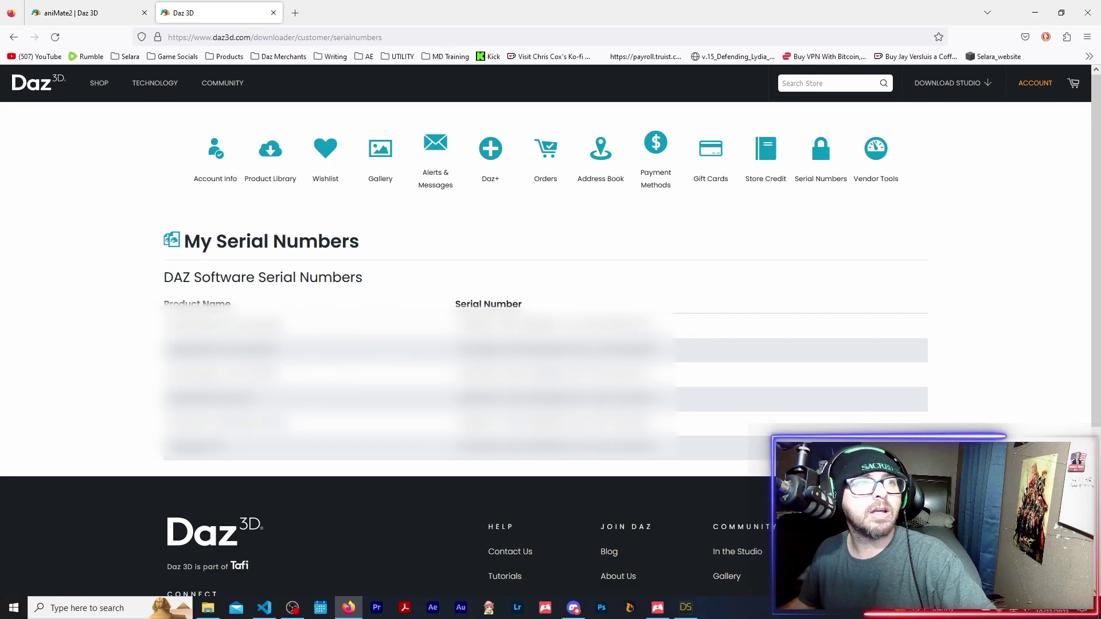
{"action": "left_click_drag", "start_coordinate": [656, 349], "coordinate": [459, 350]}
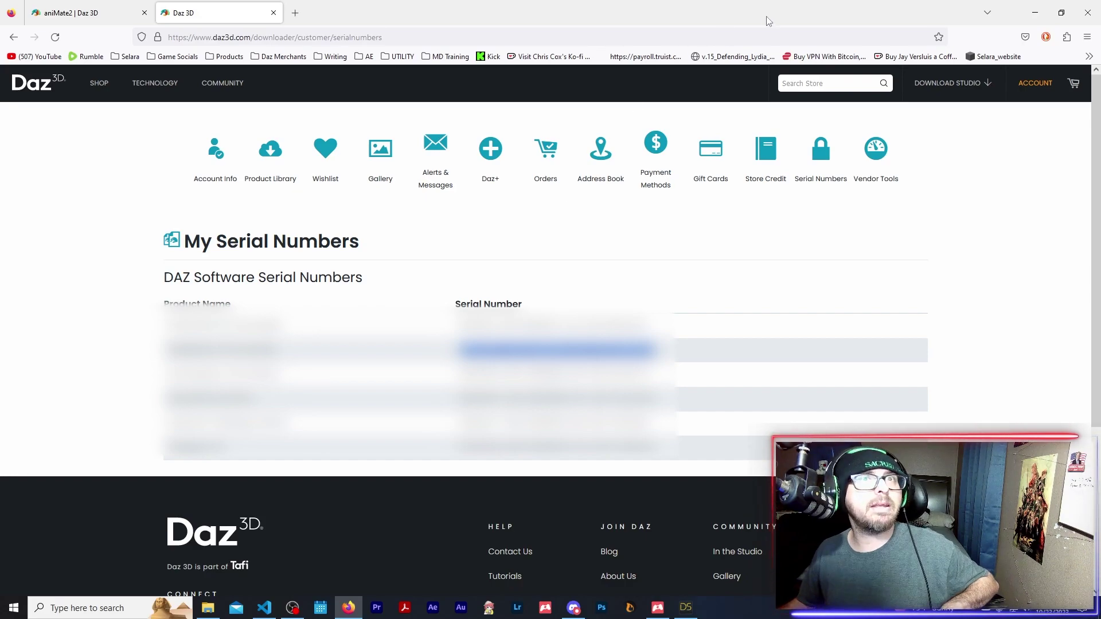
{"action": "left_click", "coordinate": [274, 13]}
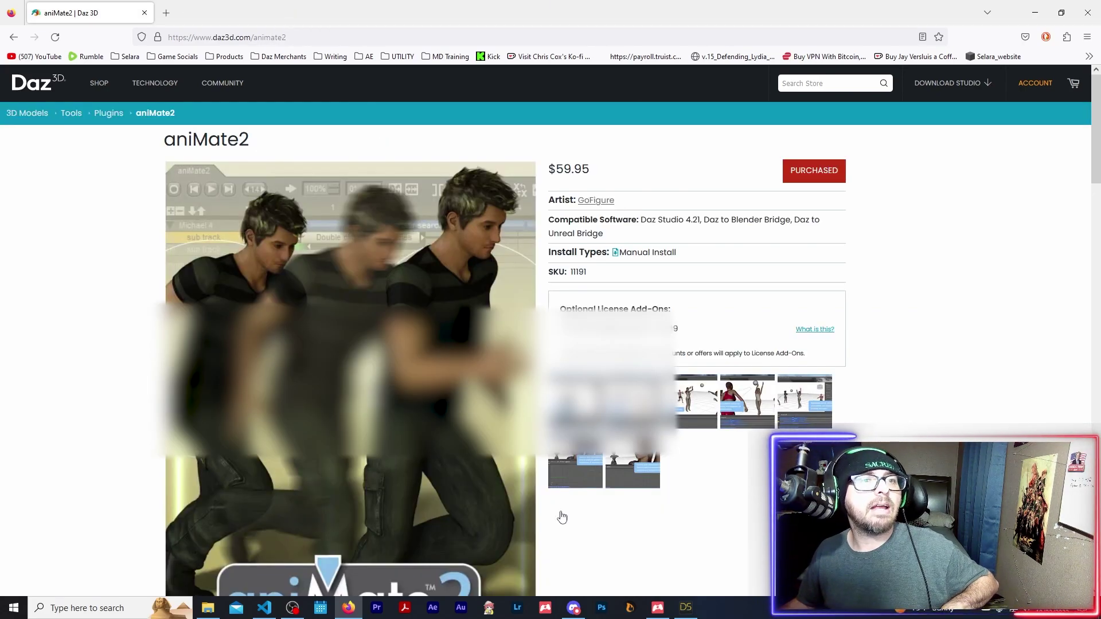
{"action": "left_click", "coordinate": [686, 609]}
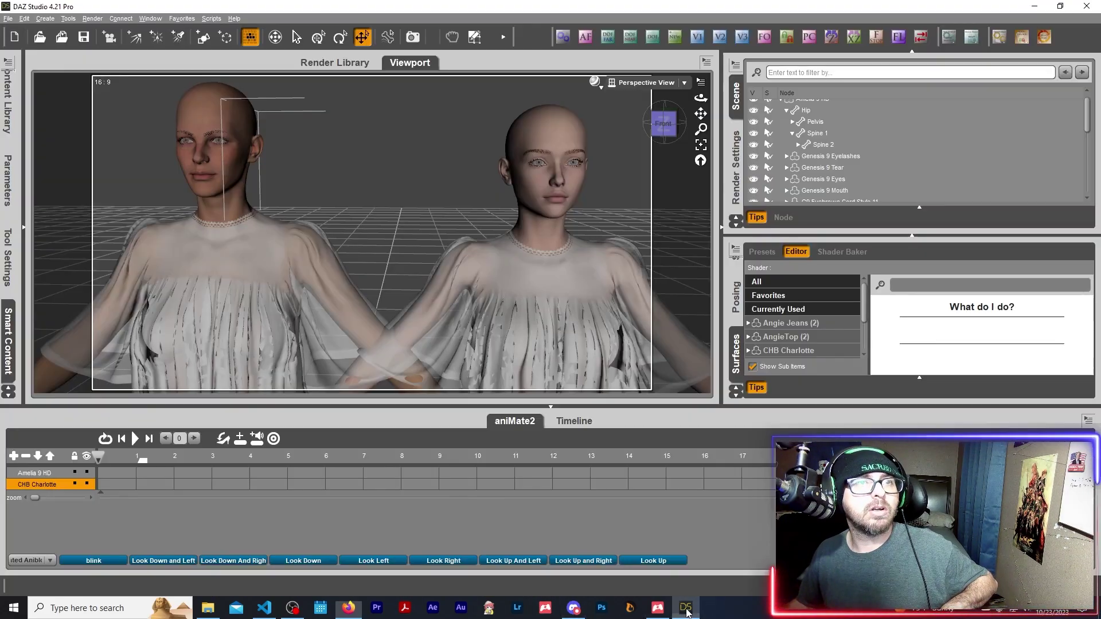
{"action": "left_click", "coordinate": [233, 19]}
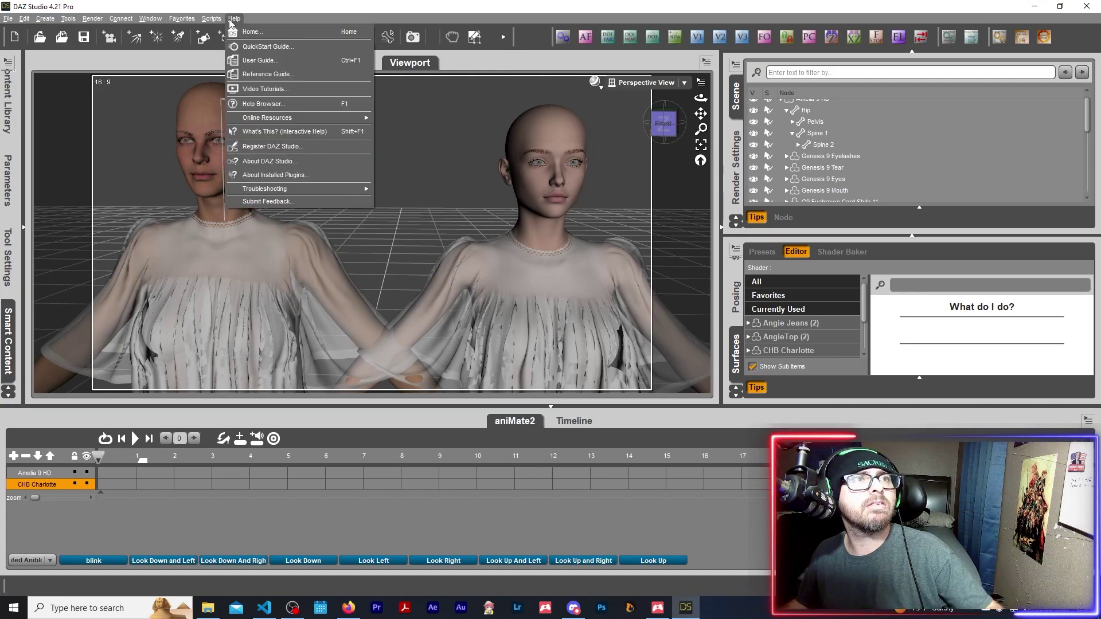
{"action": "left_click", "coordinate": [272, 148]}
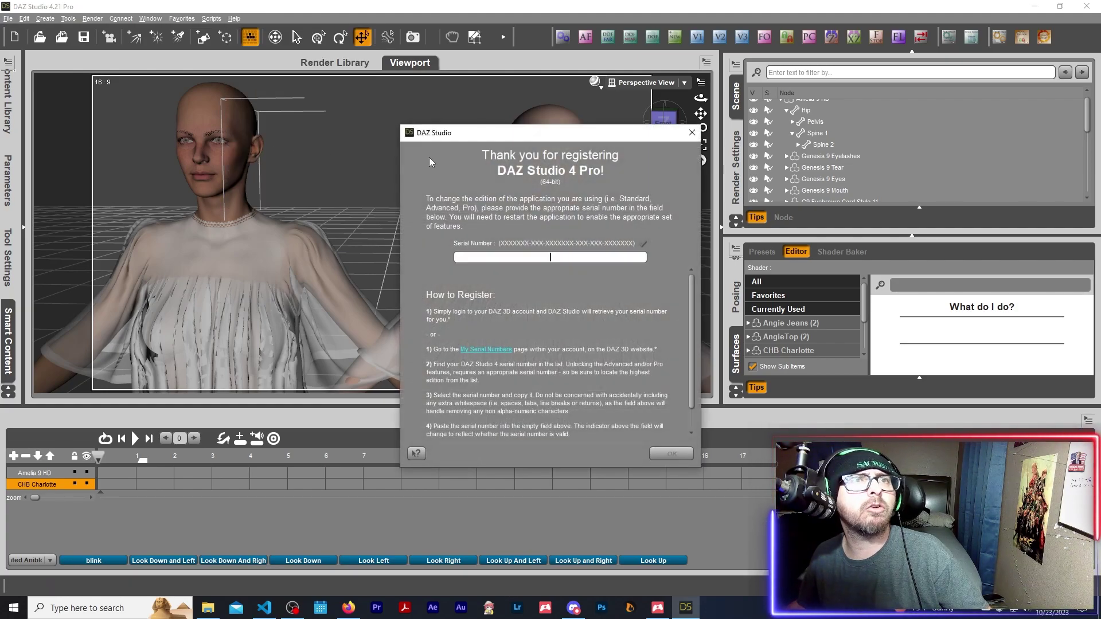
{"action": "left_click", "coordinate": [688, 137]}
{"action": "left_click", "coordinate": [234, 19]}
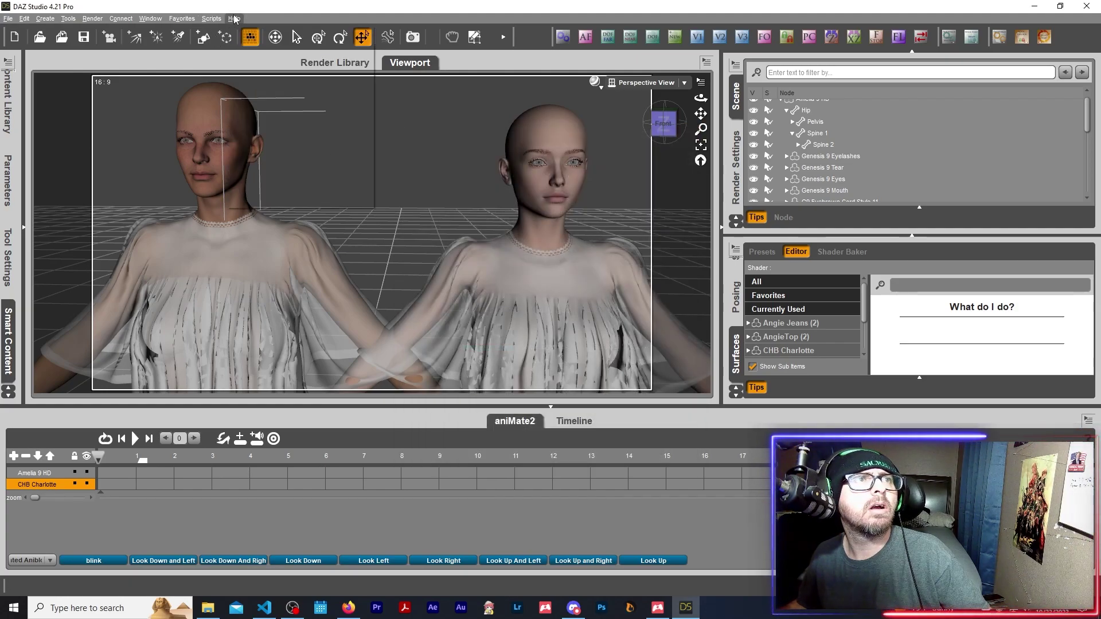
{"action": "left_click", "coordinate": [271, 177]}
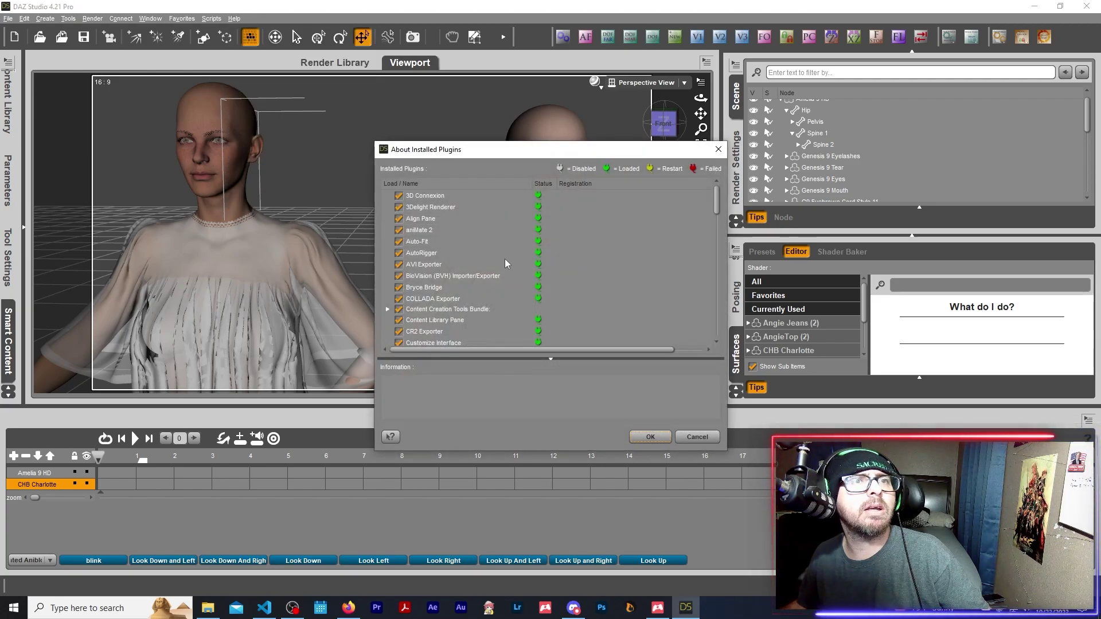
{"action": "scroll", "coordinate": [518, 263], "scroll_direction": "down", "scroll_amount": 5}
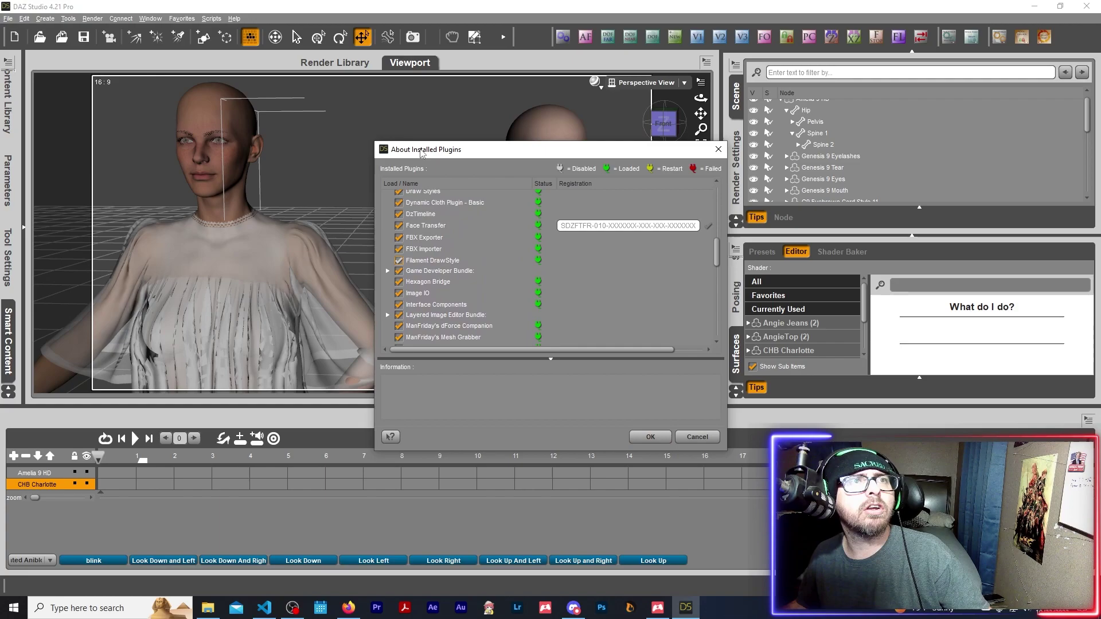
{"action": "scroll", "coordinate": [473, 228], "scroll_direction": "down", "scroll_amount": 3}
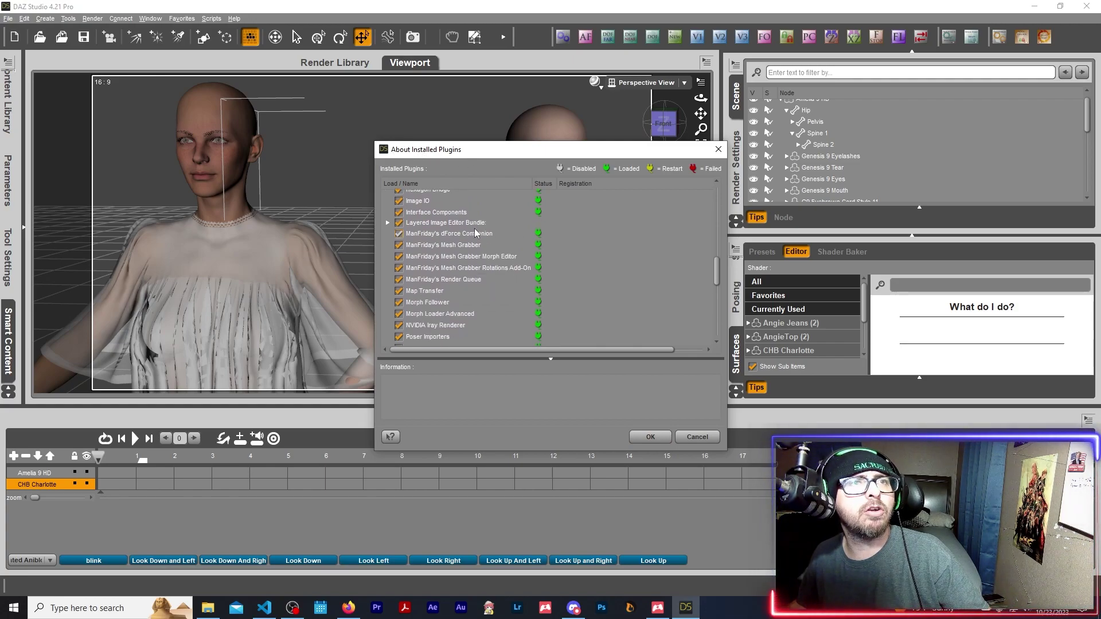
{"action": "scroll", "coordinate": [511, 225], "scroll_direction": "up", "scroll_amount": 2}
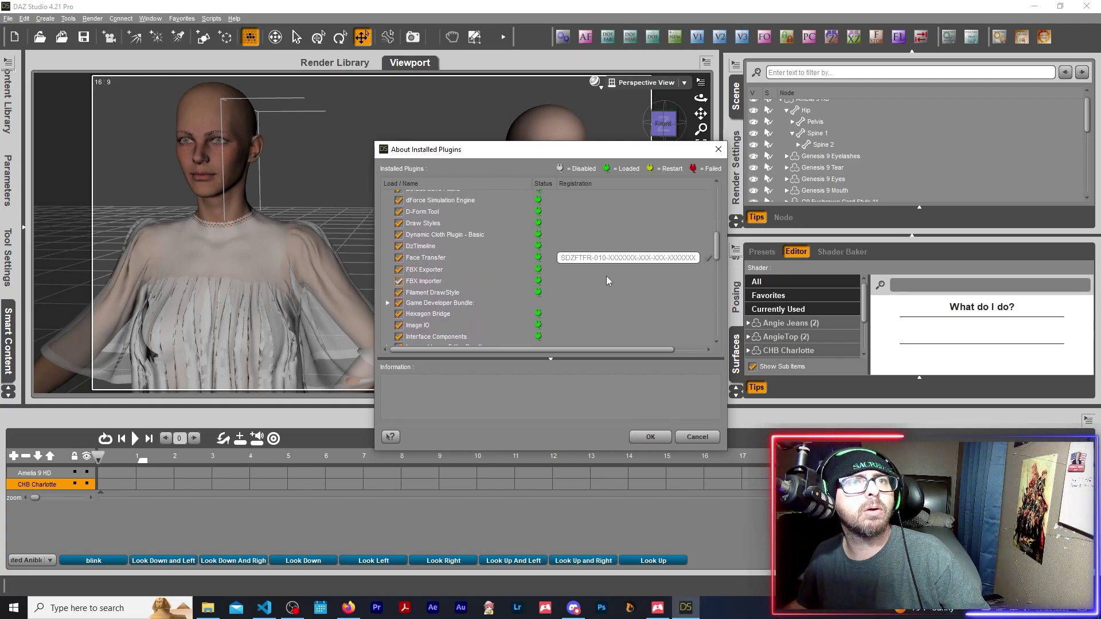
{"action": "left_click", "coordinate": [718, 150]}
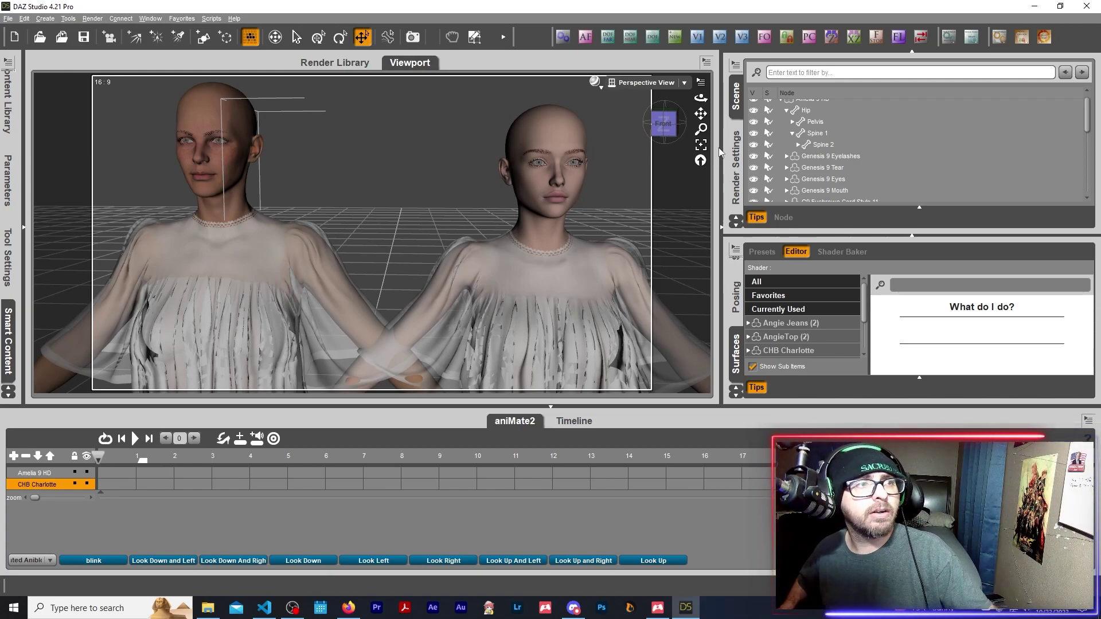
Step: In the keyframe timeline, select Amelia 9 HD's head and reset its Twist to 0
{"action": "left_click", "coordinate": [571, 424]}
{"action": "left_click", "coordinate": [521, 425]}
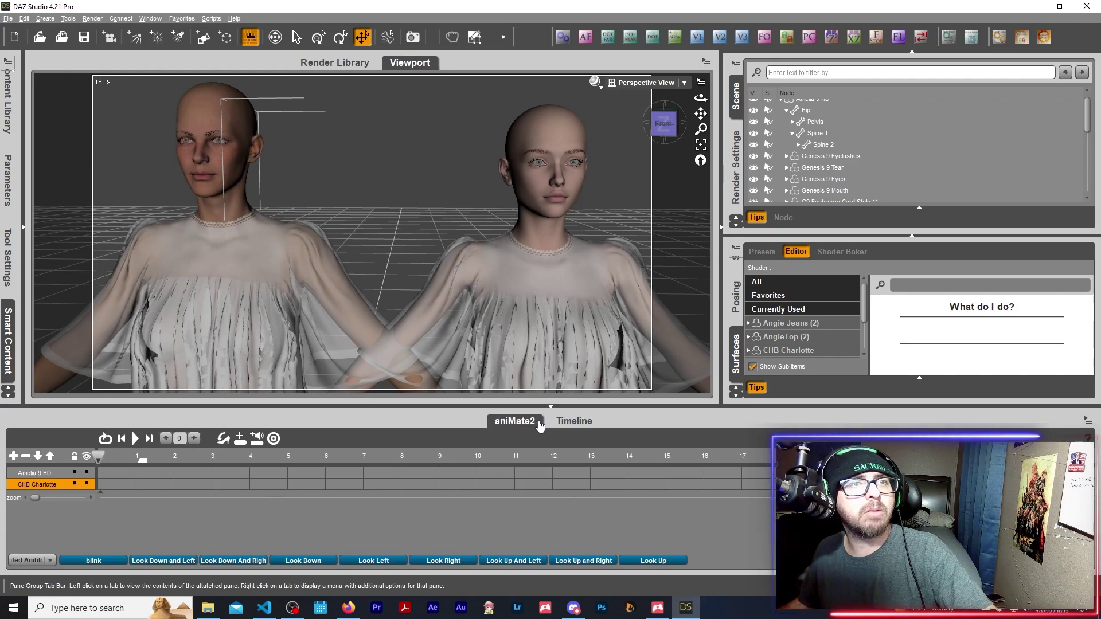
{"action": "left_click", "coordinate": [573, 424]}
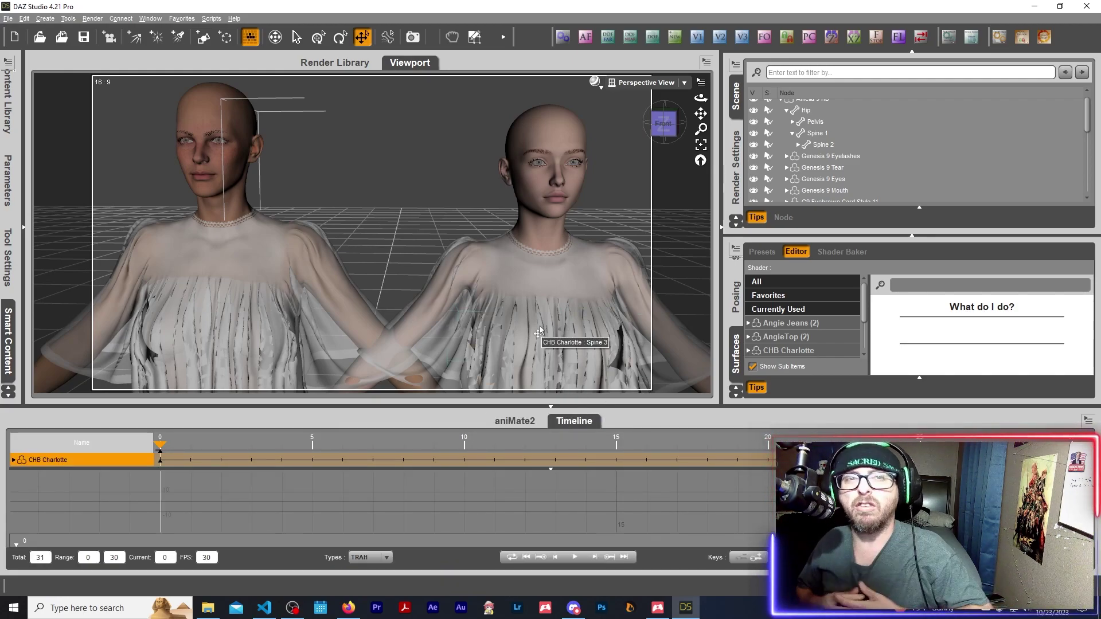
{"action": "left_click", "coordinate": [561, 151]}
{"action": "left_click", "coordinate": [223, 136]}
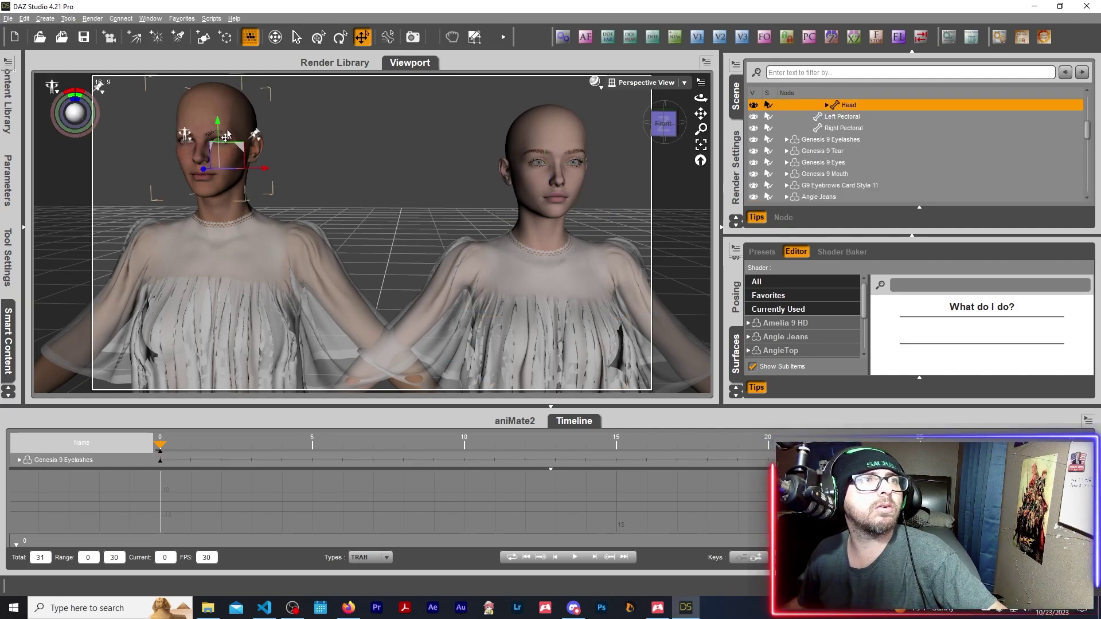
{"action": "left_click", "coordinate": [8, 180]}
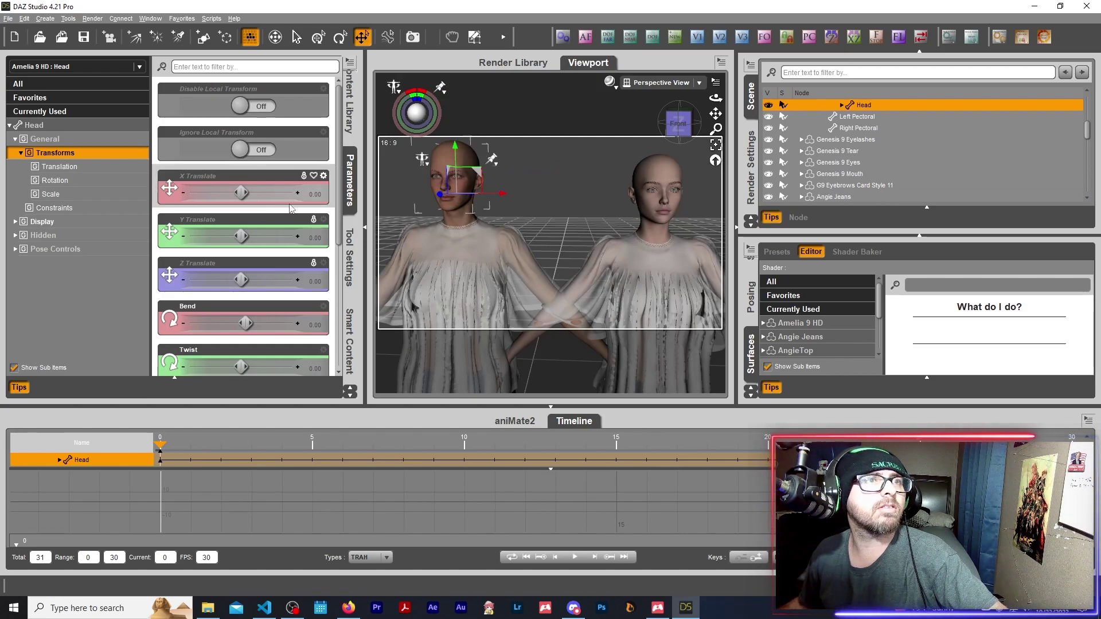
{"action": "scroll", "coordinate": [247, 321], "scroll_direction": "down", "scroll_amount": 1}
{"action": "left_click_drag", "start_coordinate": [241, 361], "coordinate": [293, 361]}
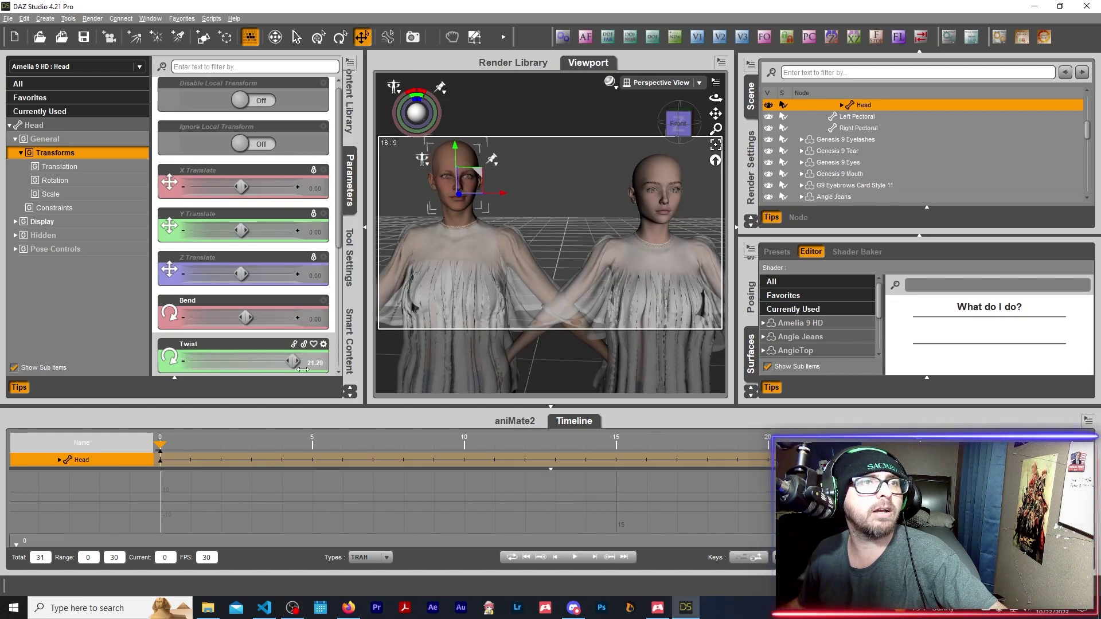
{"action": "left_click", "coordinate": [315, 363]}
{"action": "type", "text": "0"}
{"action": "key", "text": "Return"}
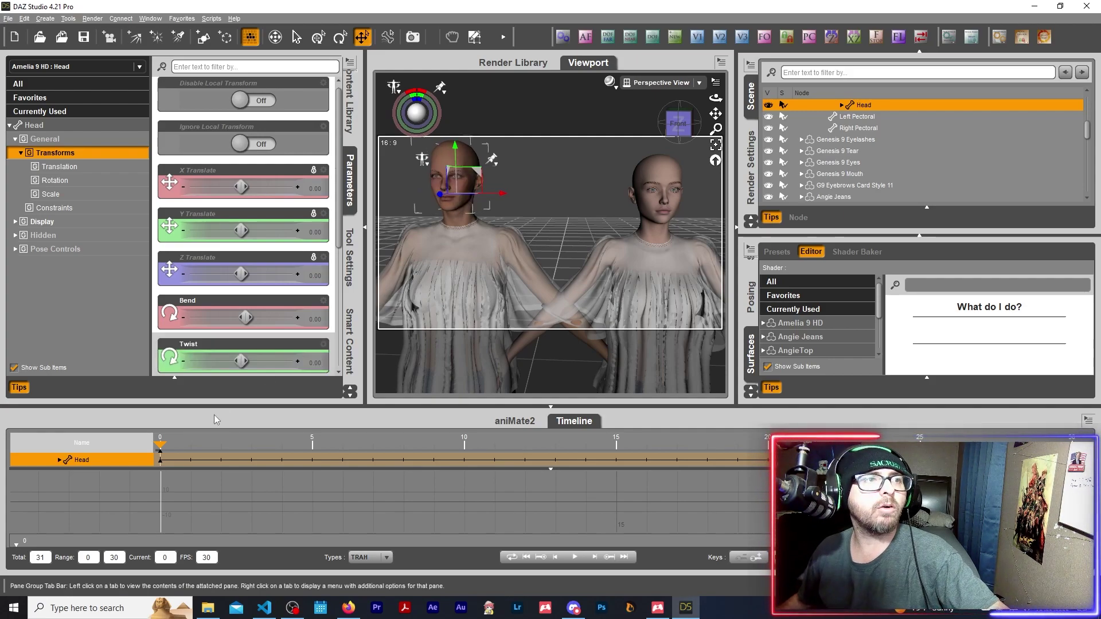
Step: Set the animation's total length to 10 frames
{"action": "left_click", "coordinate": [40, 557]}
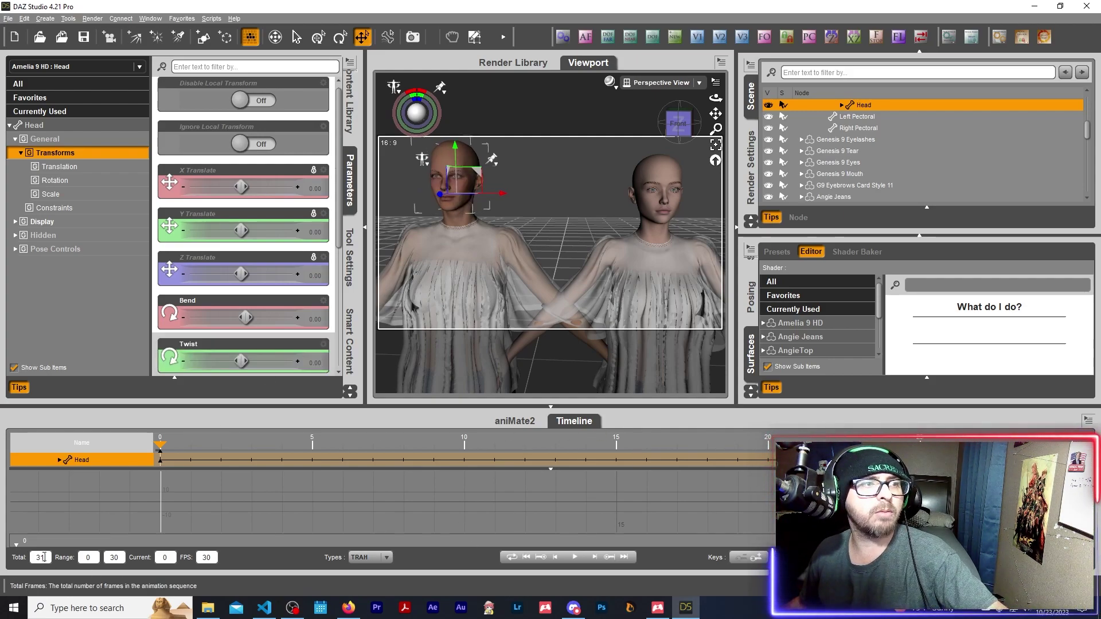
{"action": "type", "text": "101"}
{"action": "key", "text": "Return"}
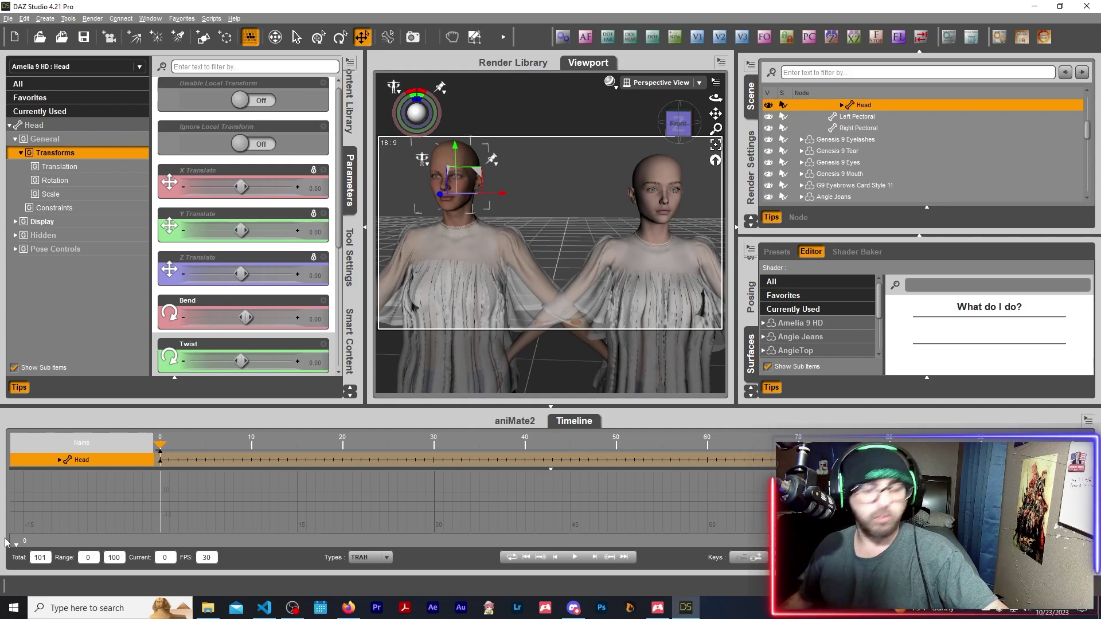
{"action": "key", "text": "BackSpace"}
{"action": "key", "text": "Return"}
{"action": "key", "text": "BackSpace"}
{"action": "key", "text": "BackSpace"}
{"action": "key", "text": "Return"}
{"action": "type", "text": "10"}
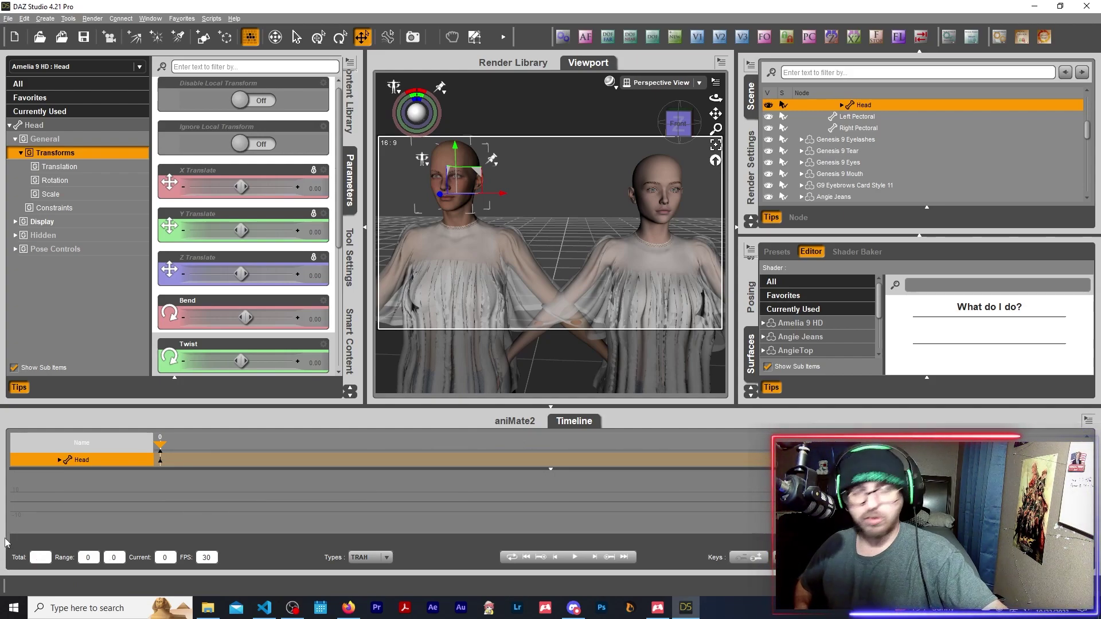
{"action": "key", "text": "Return"}
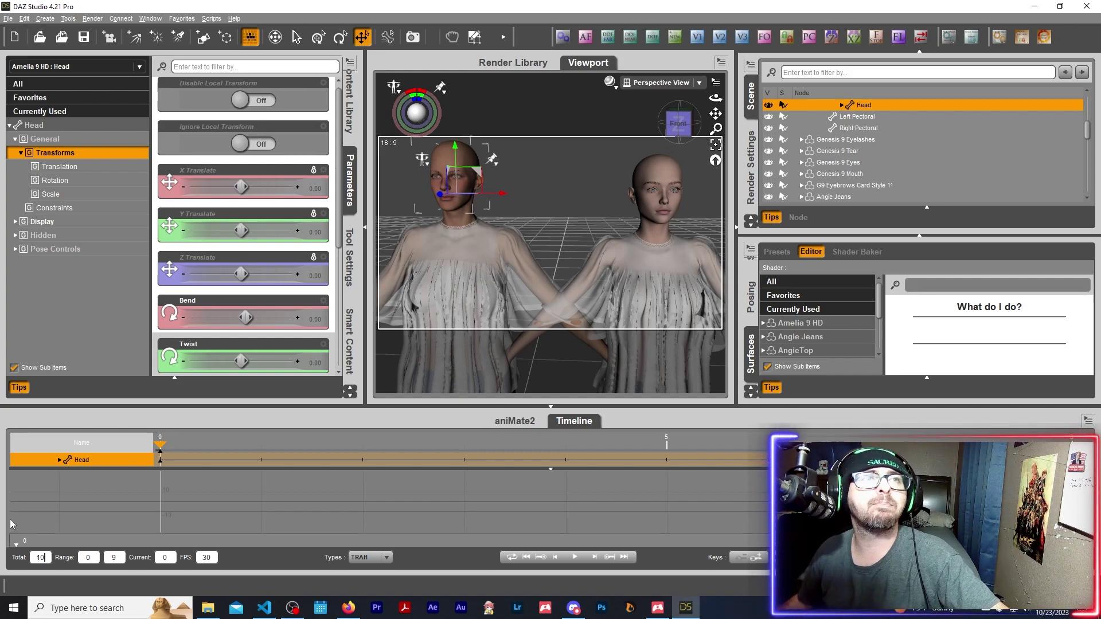
Step: Key the head's Twist to about -22 at the last frame and play it back
{"action": "left_click_drag", "start_coordinate": [163, 448], "coordinate": [971, 448]}
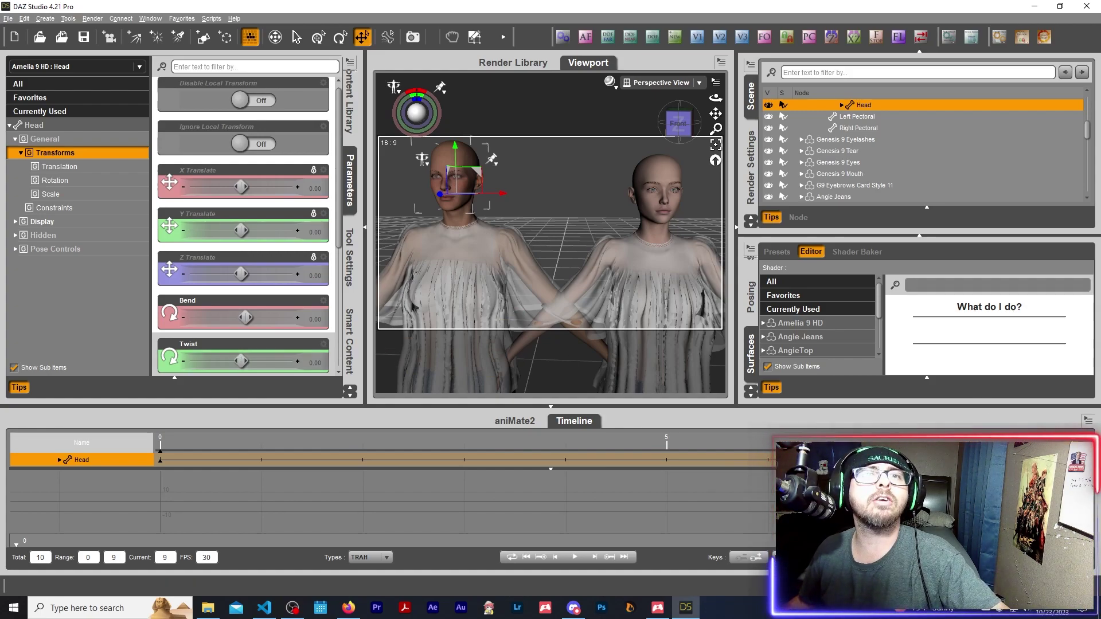
{"action": "left_click_drag", "start_coordinate": [240, 361], "coordinate": [189, 361]}
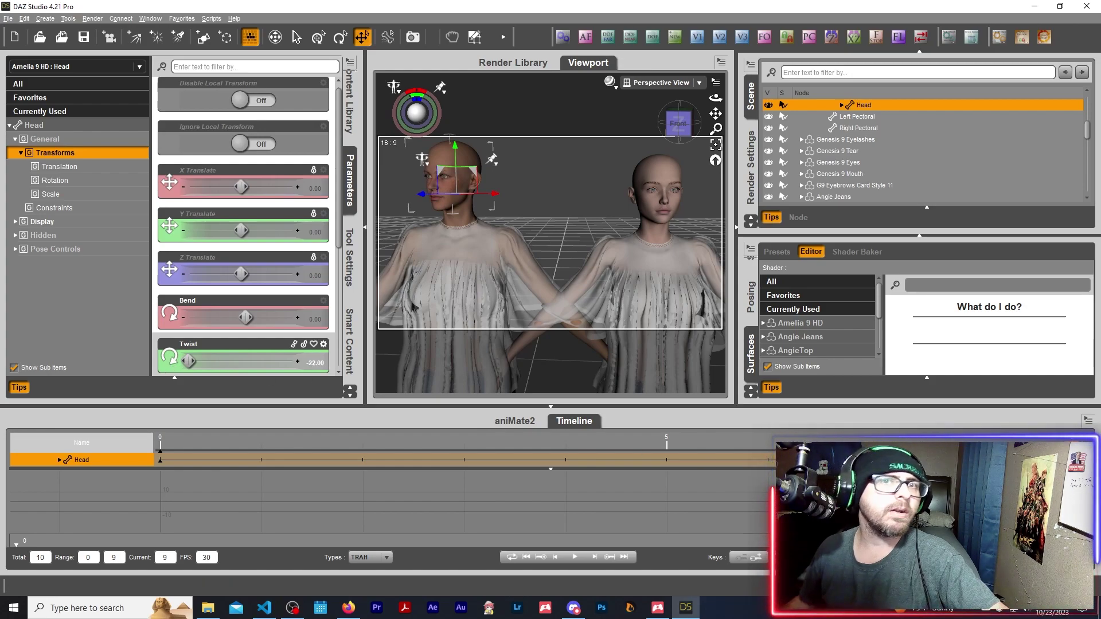
{"action": "key", "text": "space"}
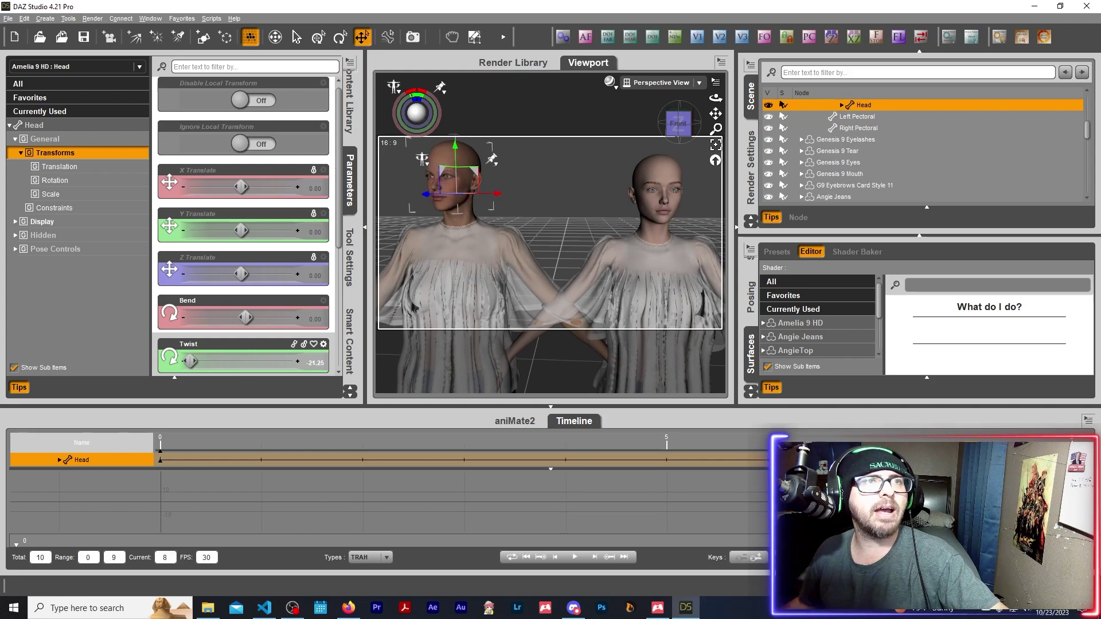
{"action": "key", "text": "space"}
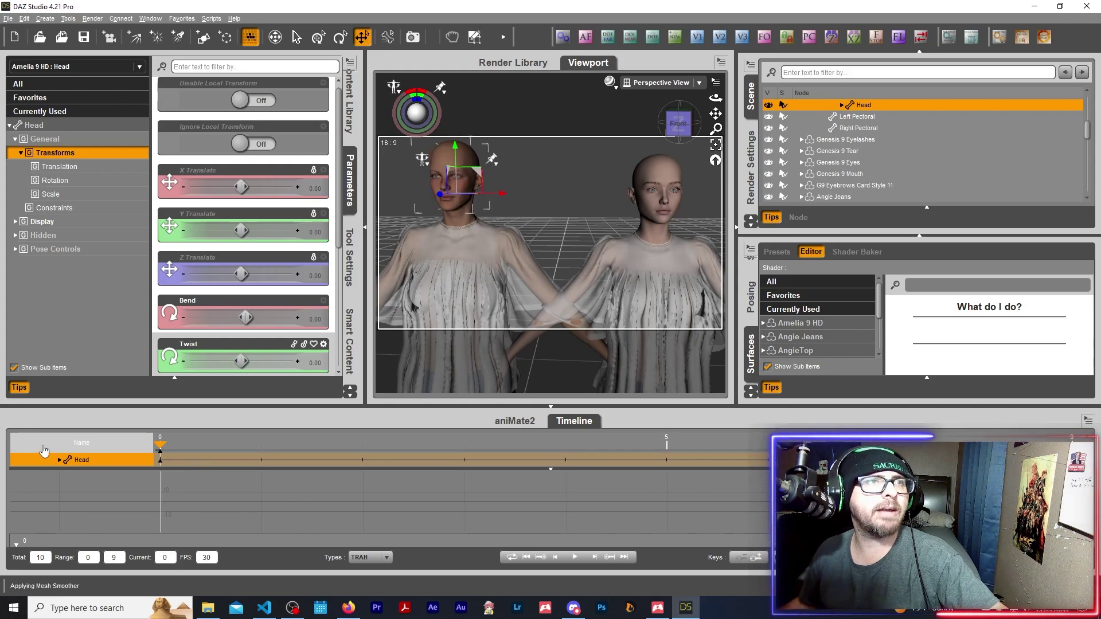
Step: Build an aniBlock from Amelia 9 HD's studio keyframes using Object's POV and including morphs/values
{"action": "left_click", "coordinate": [508, 427]}
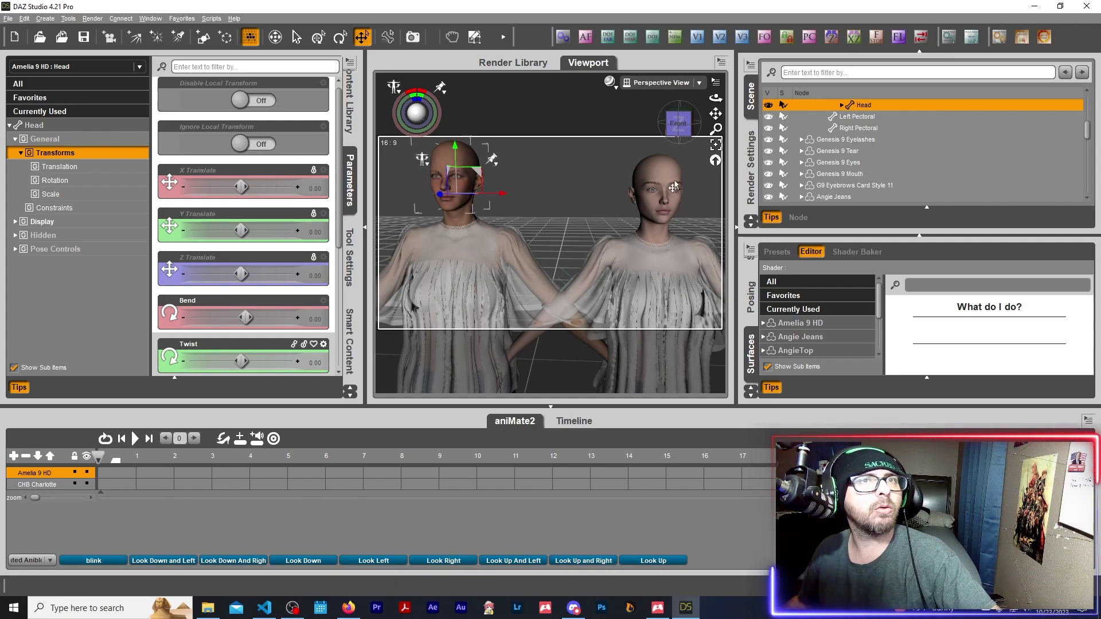
{"action": "scroll", "coordinate": [886, 167], "scroll_direction": "up", "scroll_amount": 5}
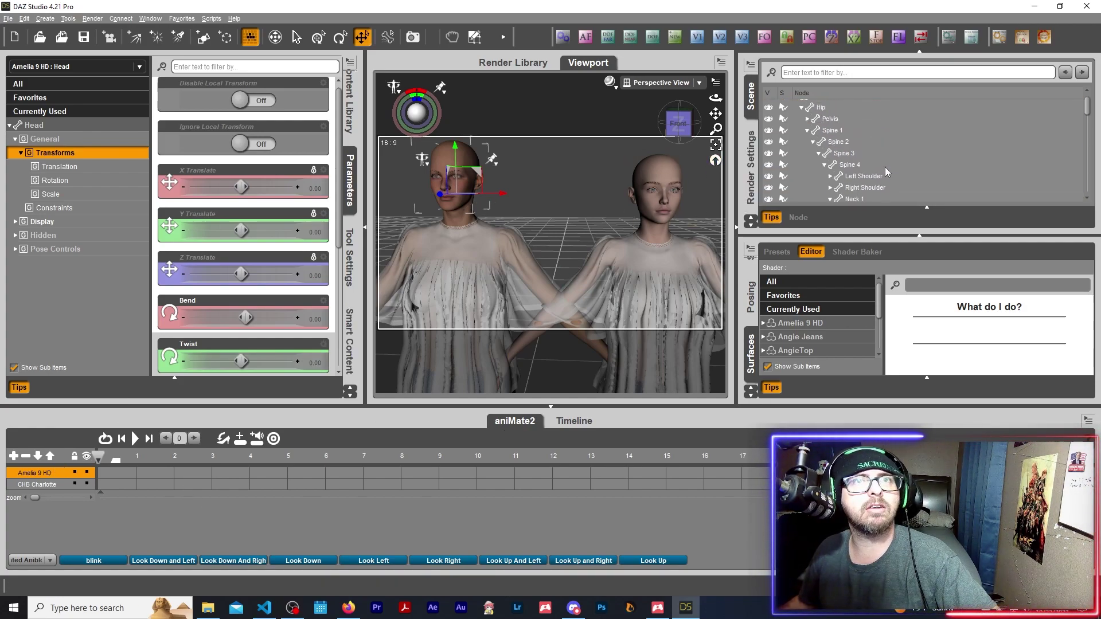
{"action": "left_click", "coordinate": [821, 106]}
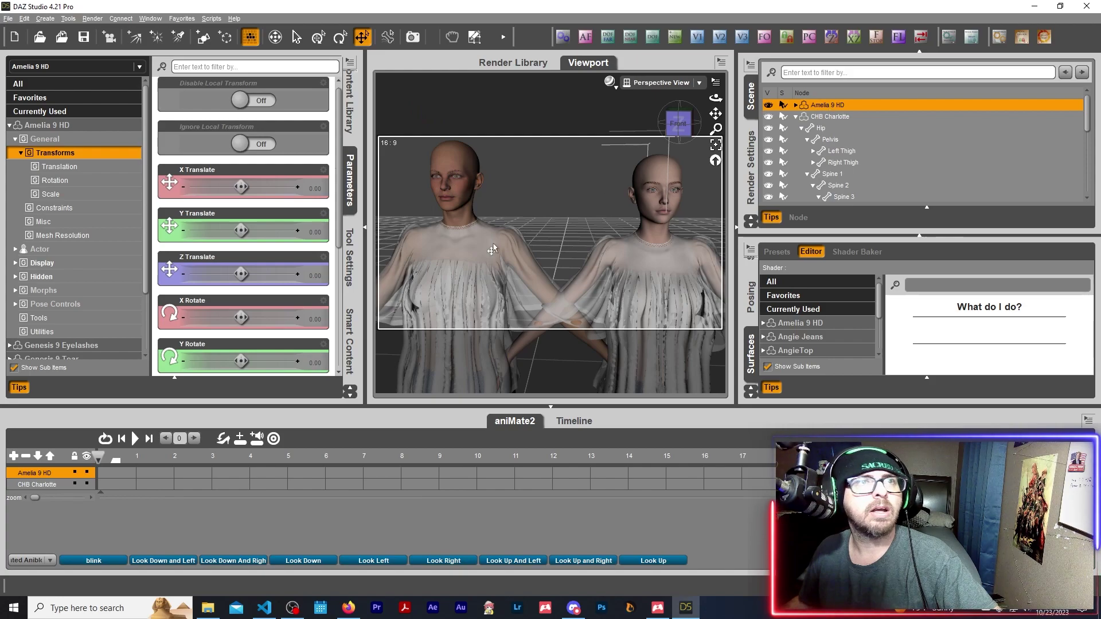
{"action": "right_click", "coordinate": [204, 521]}
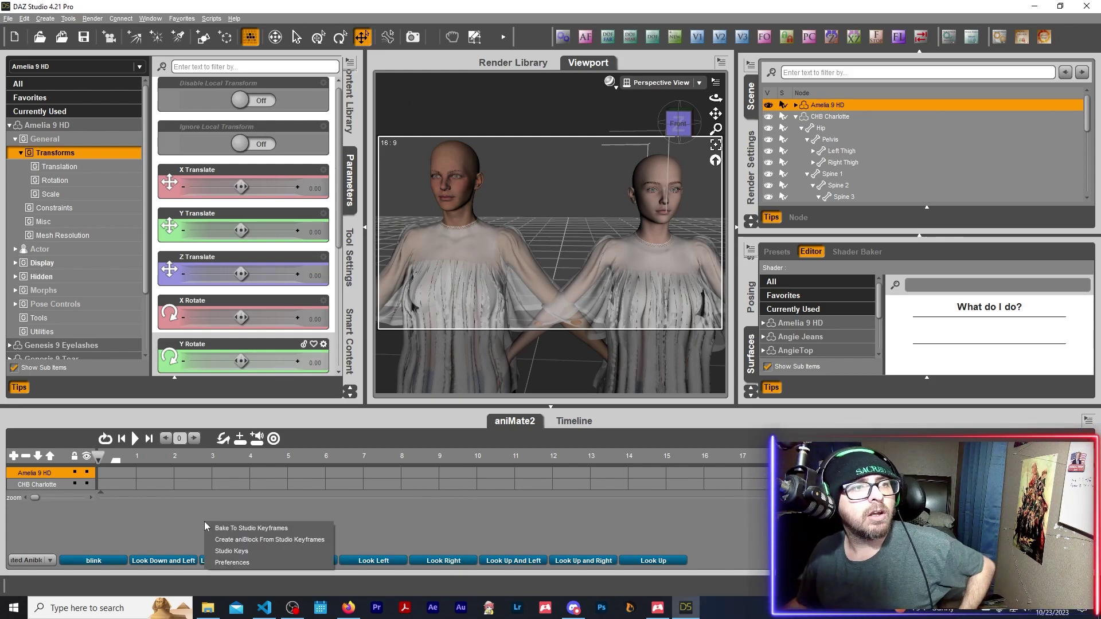
{"action": "left_click", "coordinate": [255, 541]}
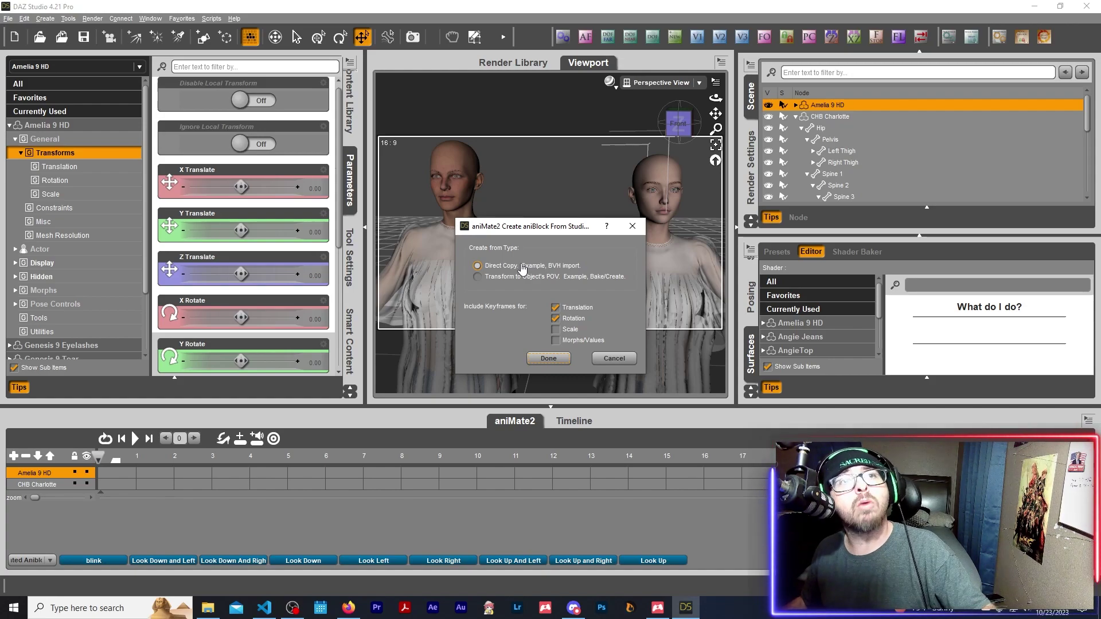
{"action": "left_click", "coordinate": [478, 277]}
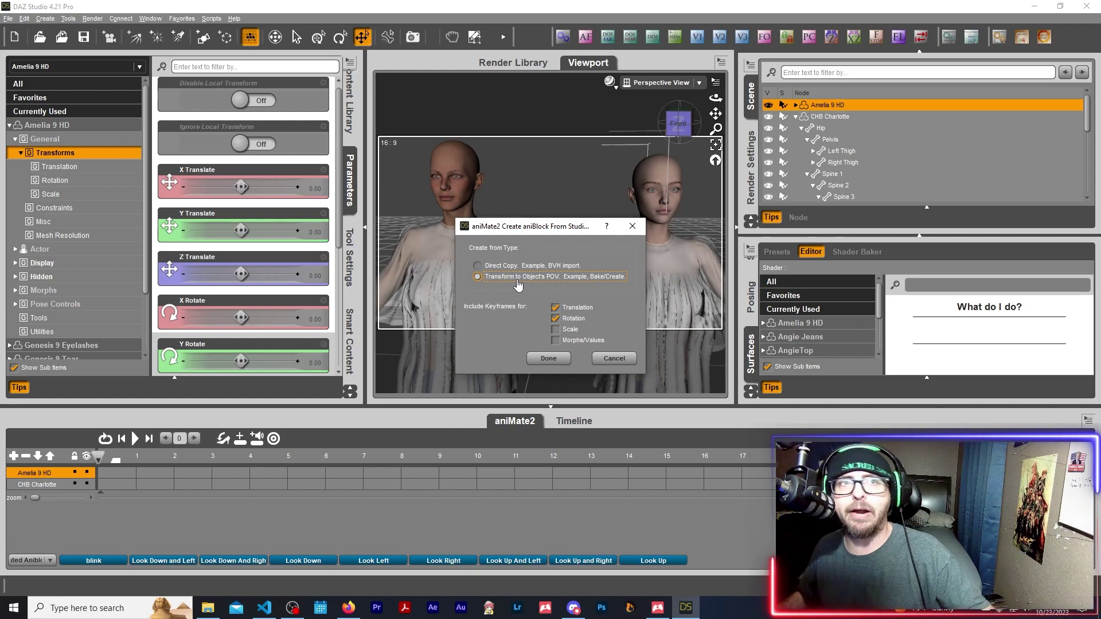
{"action": "left_click", "coordinate": [555, 341]}
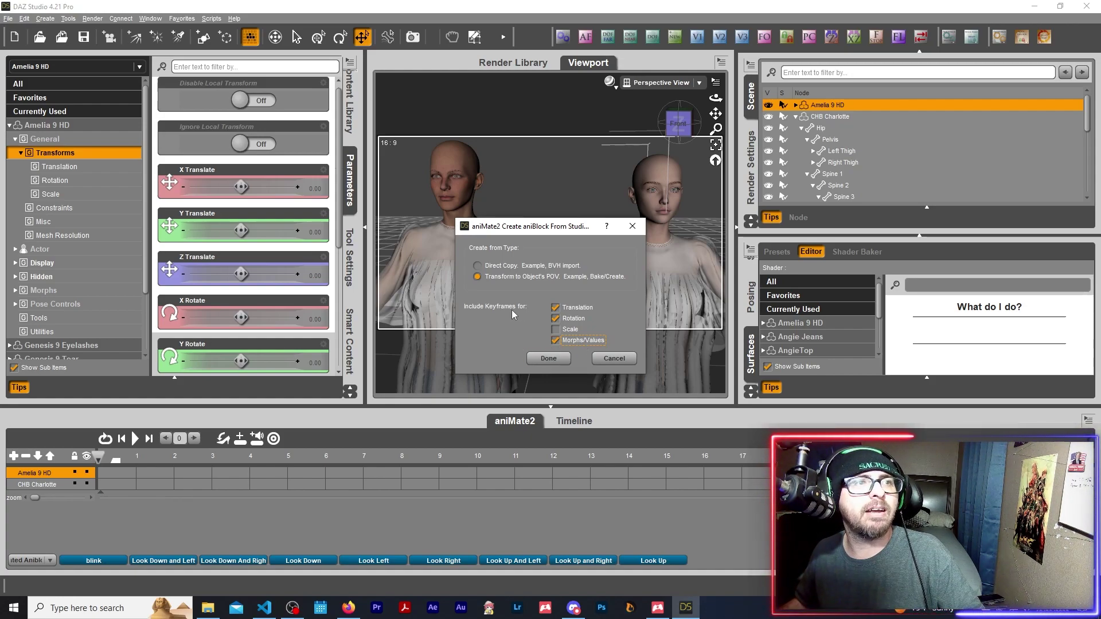
{"action": "left_click", "coordinate": [548, 358]}
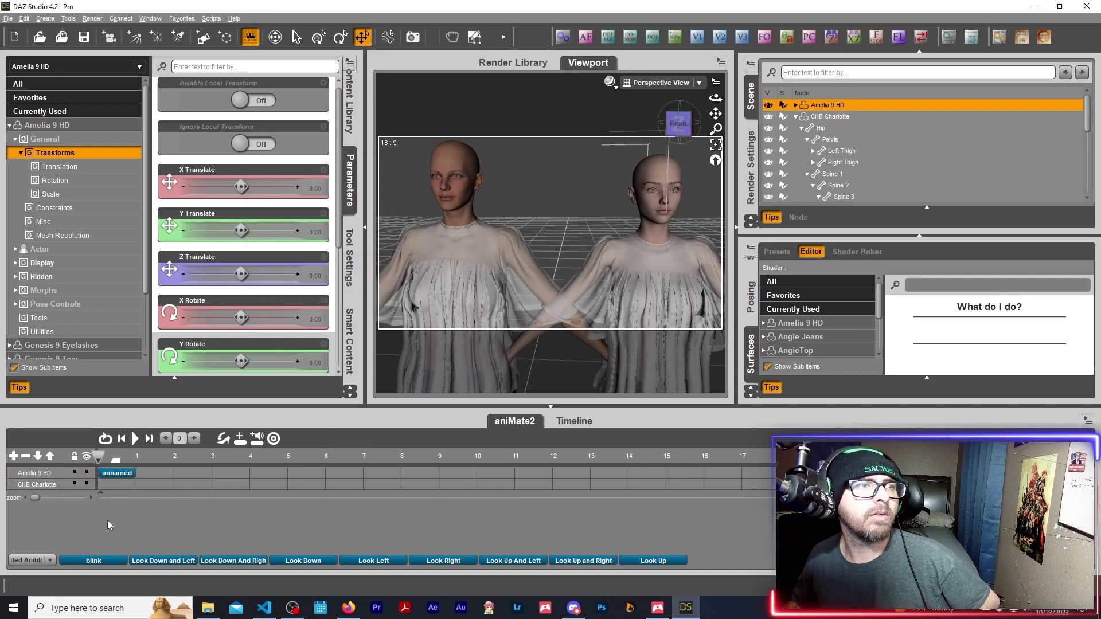
Step: Preview the unnamed aniBlock's head twist in aniMate2, then stop playback
{"action": "left_click", "coordinate": [134, 440]}
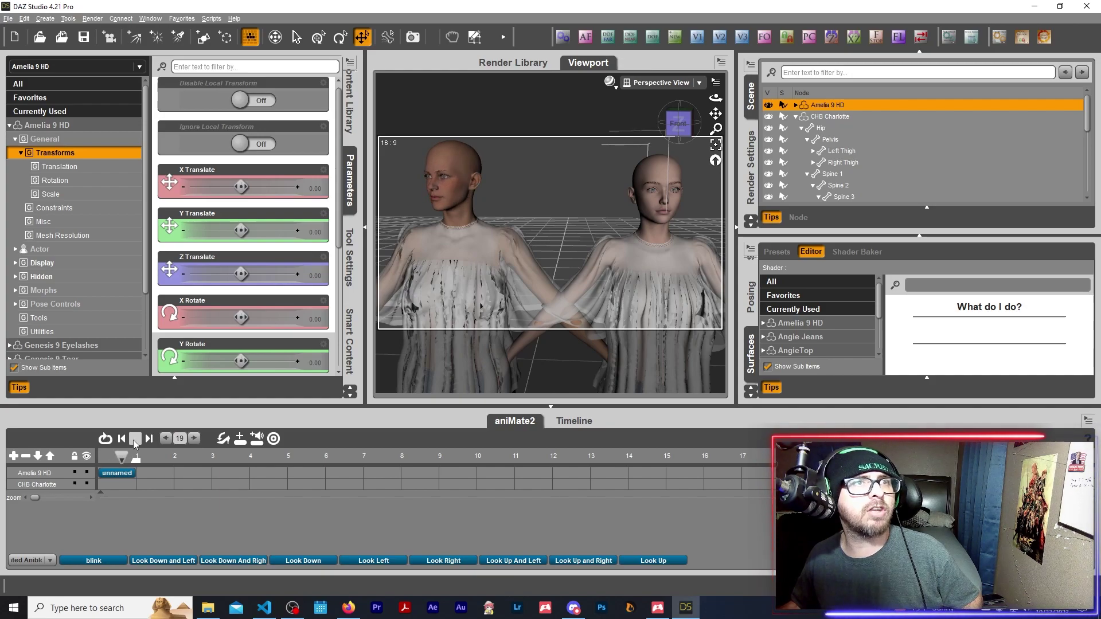
{"action": "left_click", "coordinate": [134, 440]}
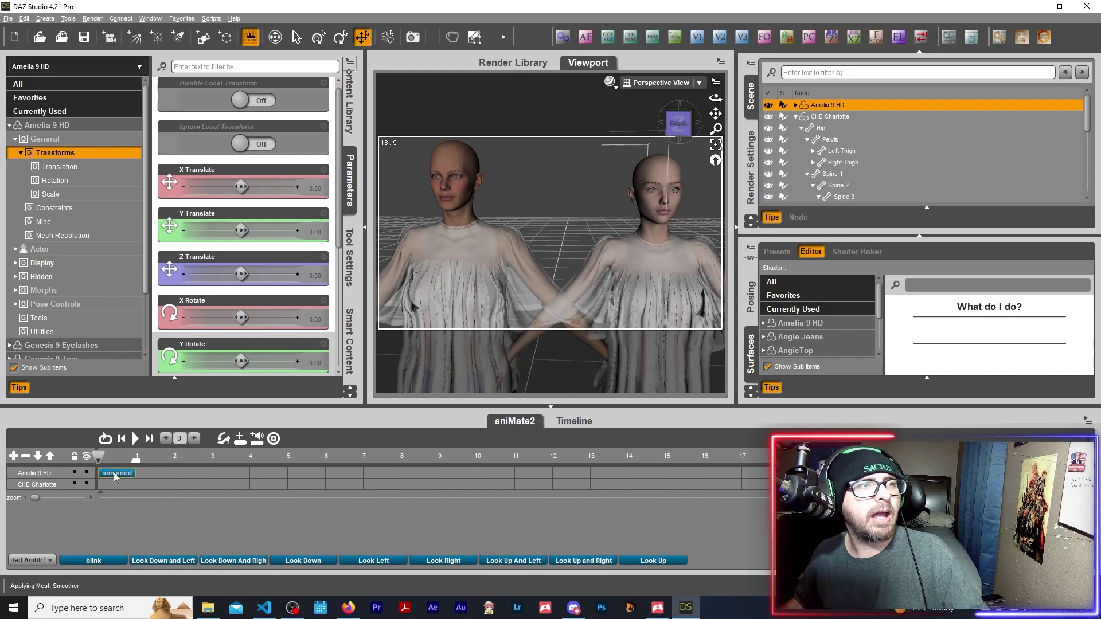
Step: Rename the unnamed aniBlock on Amelia 9 HD's track to 'Whatever'
{"action": "left_click", "coordinate": [113, 474]}
{"action": "right_click", "coordinate": [118, 476]}
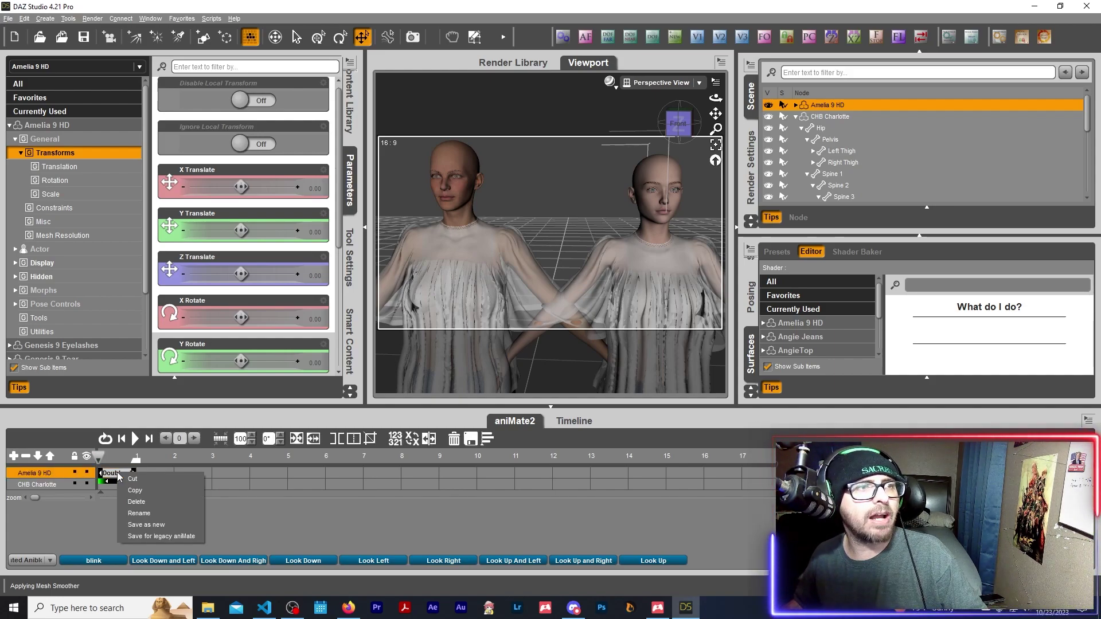
{"action": "left_click", "coordinate": [138, 513]}
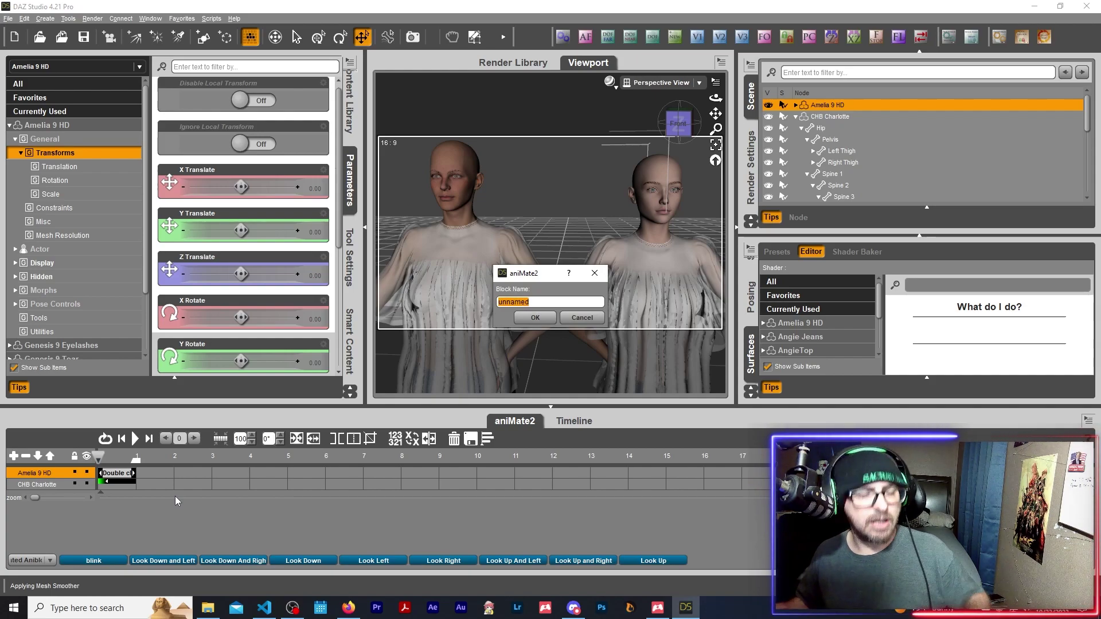
{"action": "type", "text": "Whatever"}
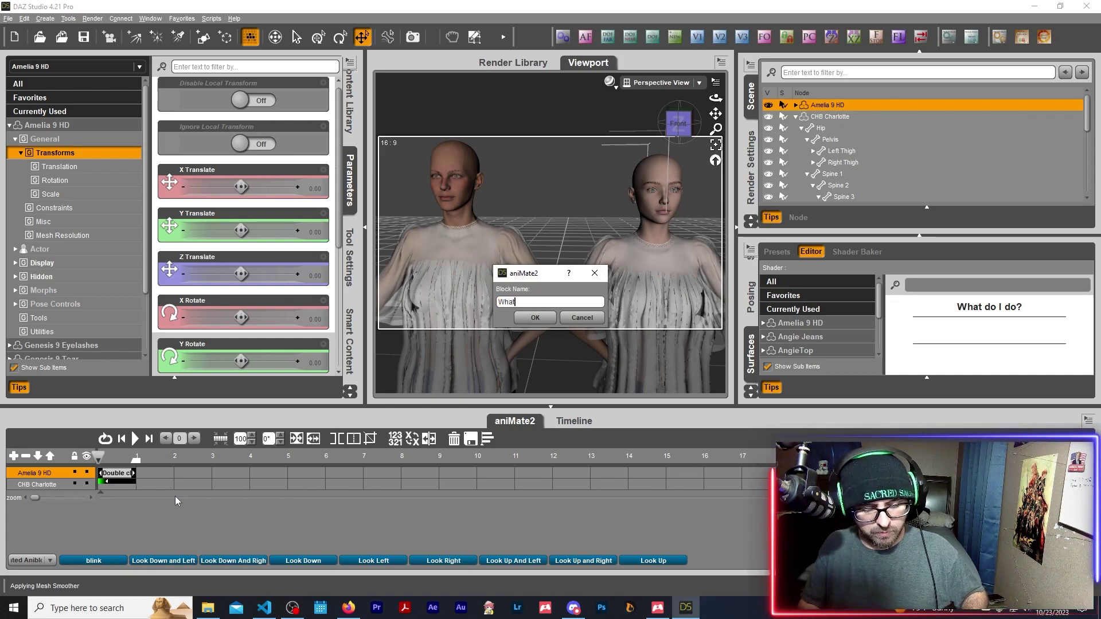
{"action": "left_click", "coordinate": [536, 319]}
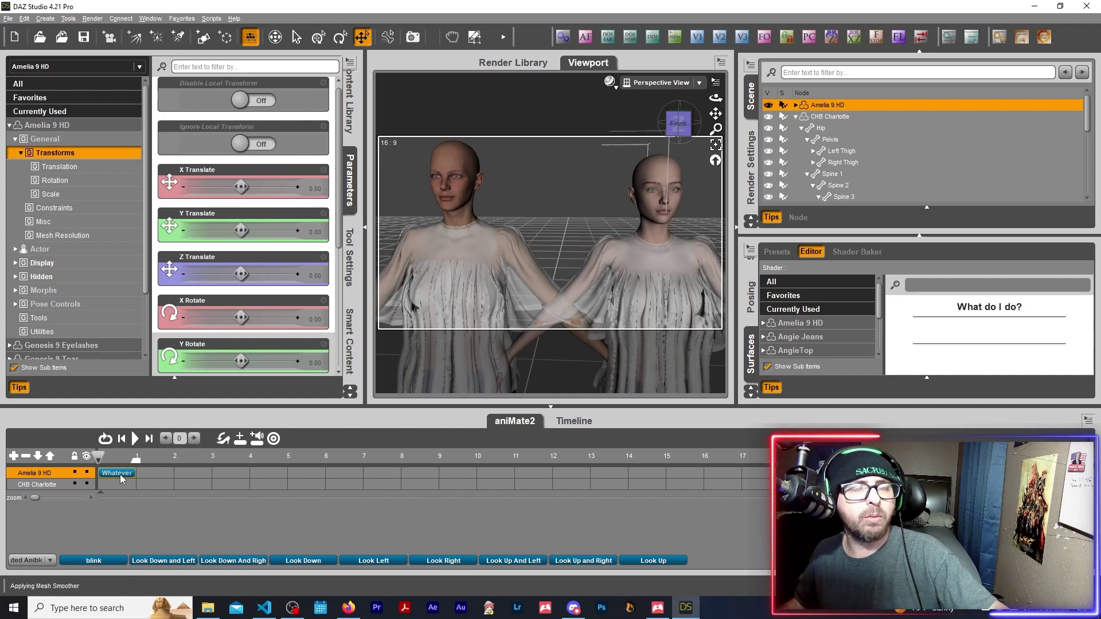
Step: Save the Whatever block as a new aniBlock in the Created Aniblocks folder
{"action": "right_click", "coordinate": [119, 473]}
{"action": "left_click", "coordinate": [145, 494]}
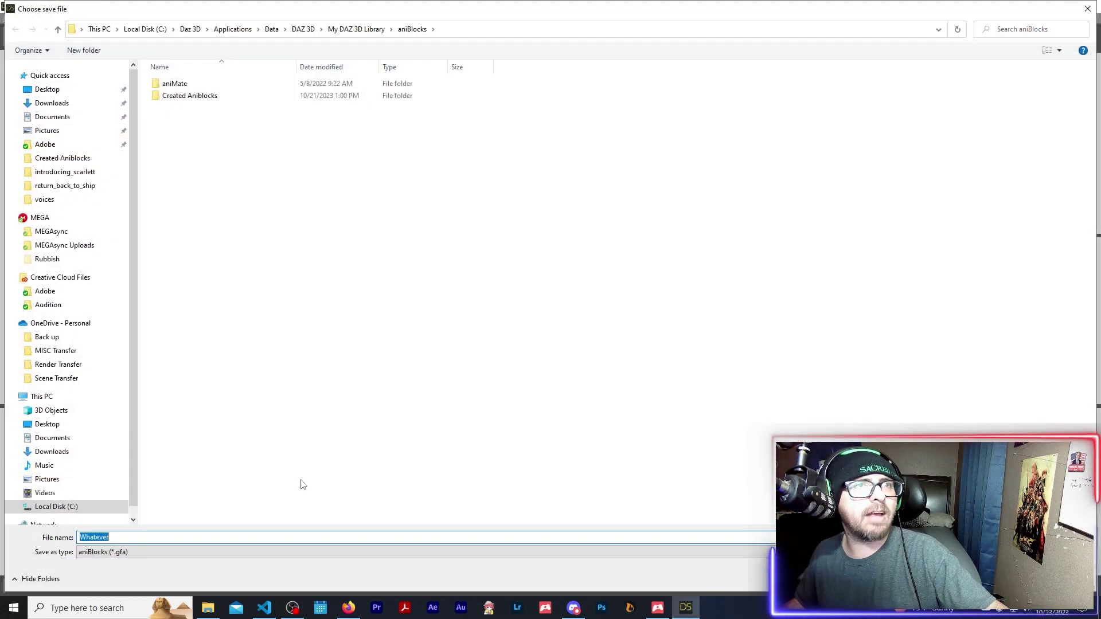
{"action": "left_click", "coordinate": [180, 87]}
{"action": "double_click", "coordinate": [179, 87]}
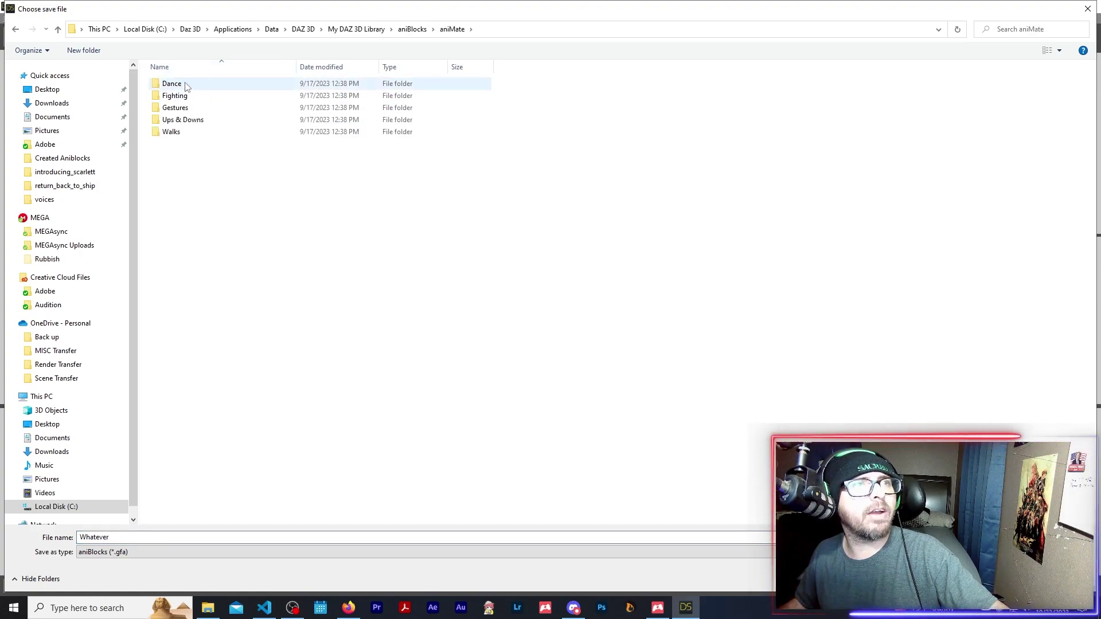
{"action": "left_click", "coordinate": [15, 29]}
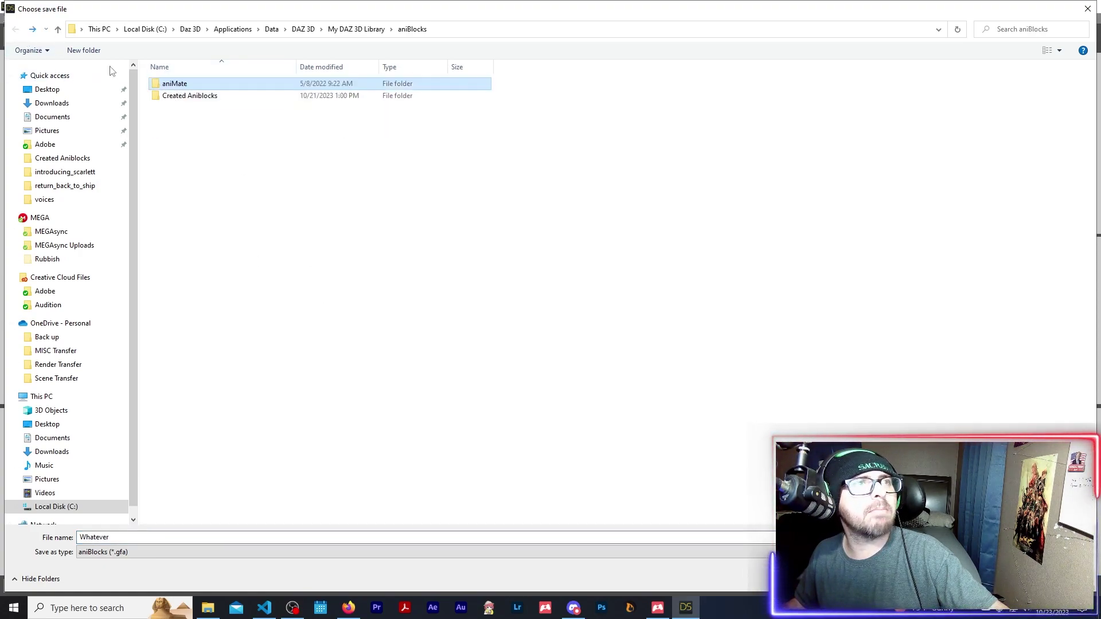
{"action": "left_click", "coordinate": [209, 97]}
{"action": "double_click", "coordinate": [208, 97]}
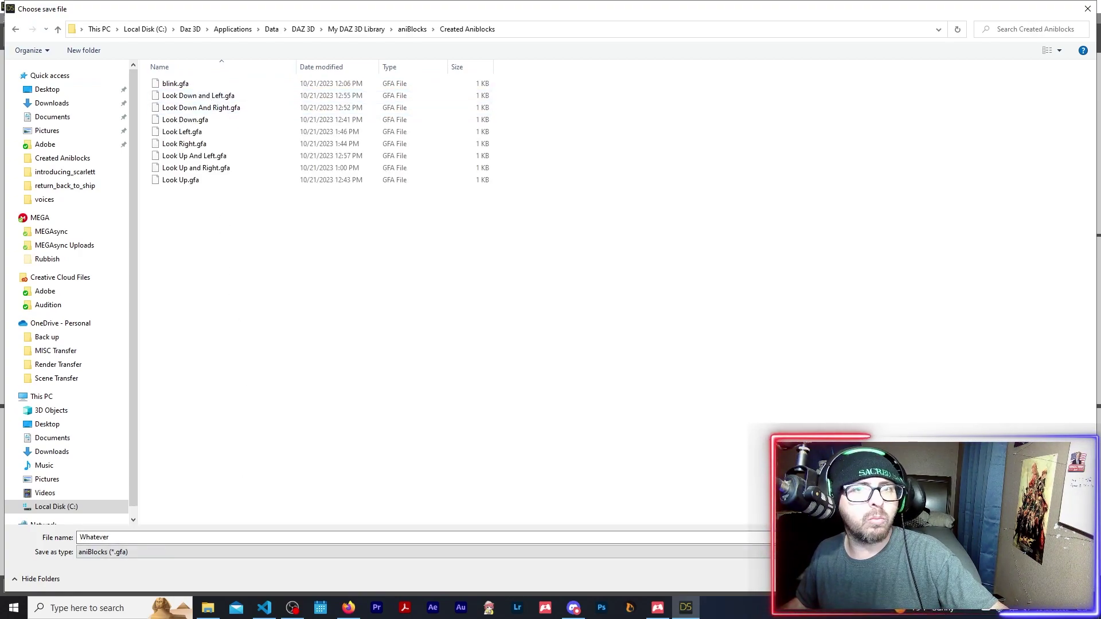
{"action": "key", "text": "Return"}
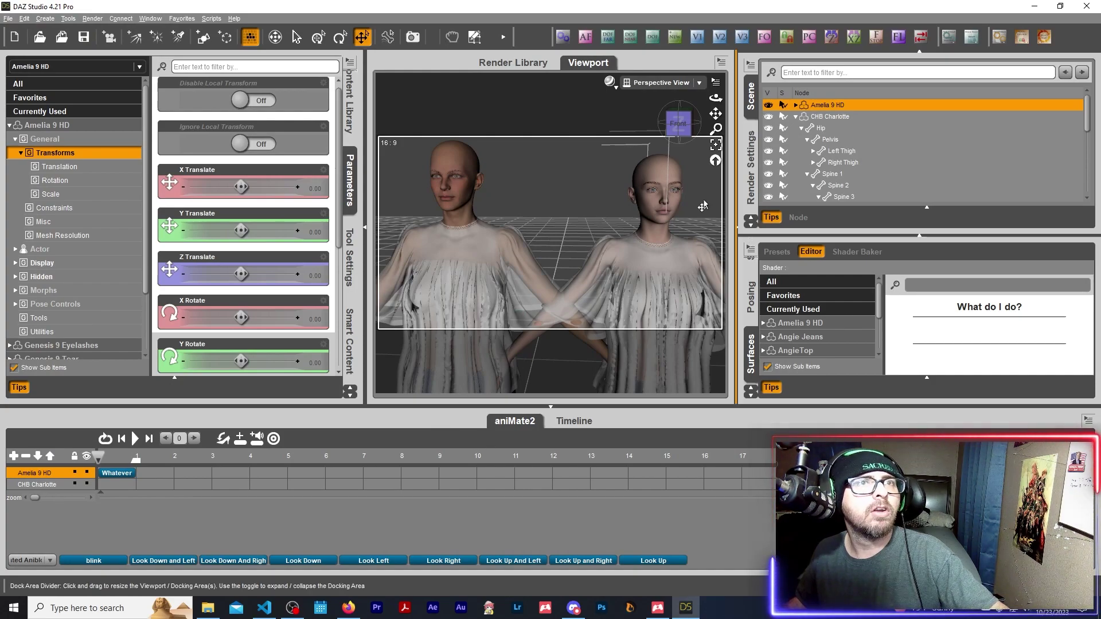
Step: Select CHB Charlotte, show the Created Aniblocks category, and drag Whatever onto her track
{"action": "left_click", "coordinate": [658, 180]}
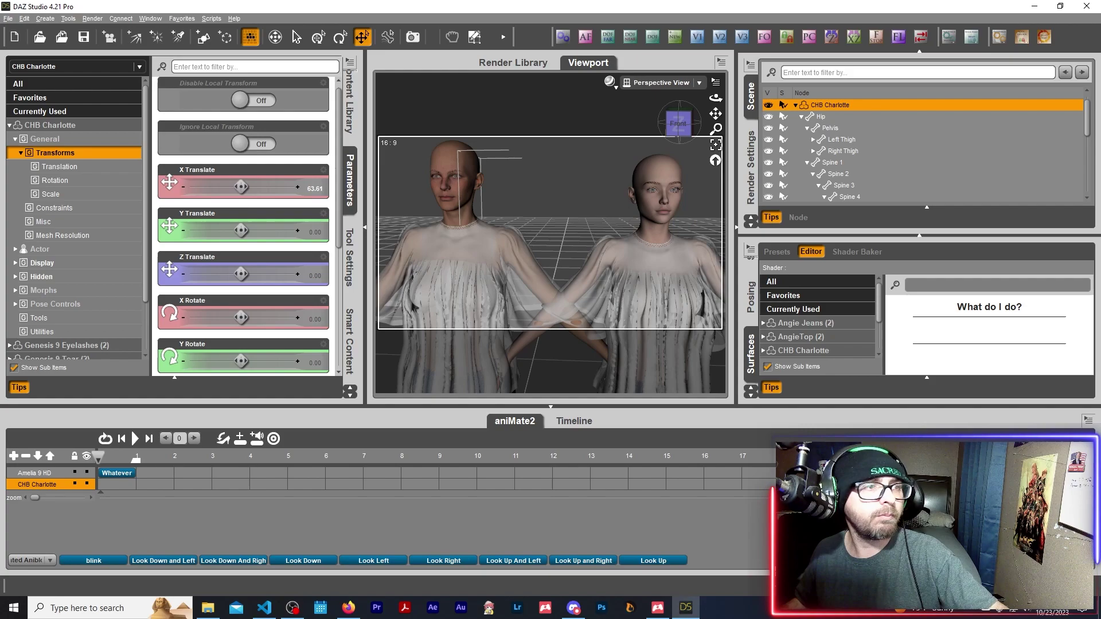
{"action": "left_click", "coordinate": [31, 560]}
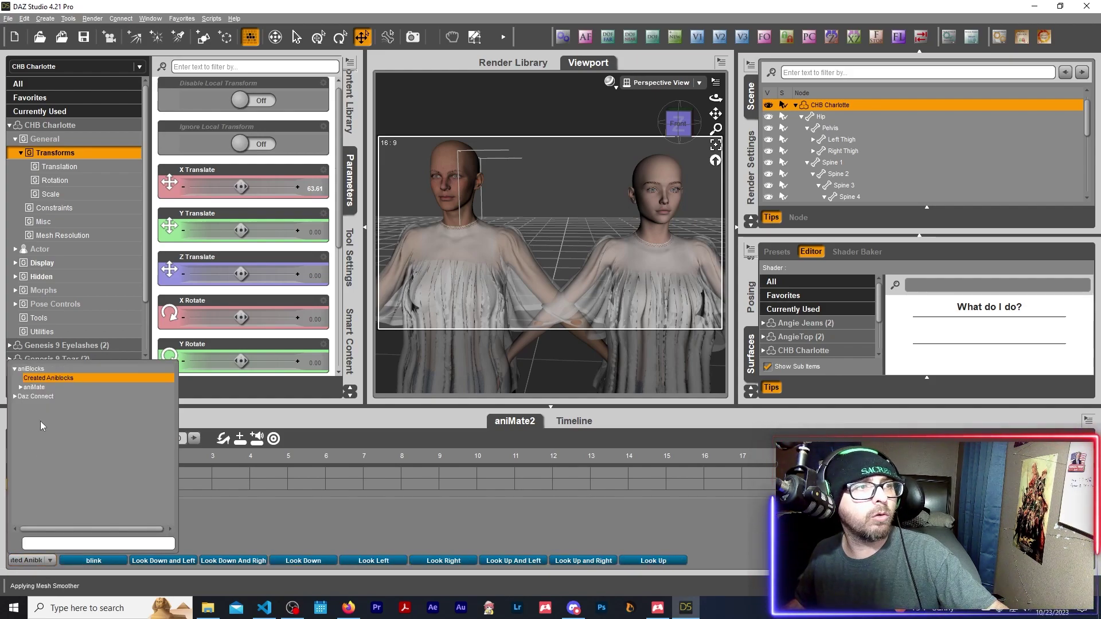
{"action": "left_click", "coordinate": [37, 386]}
{"action": "left_click", "coordinate": [41, 561]}
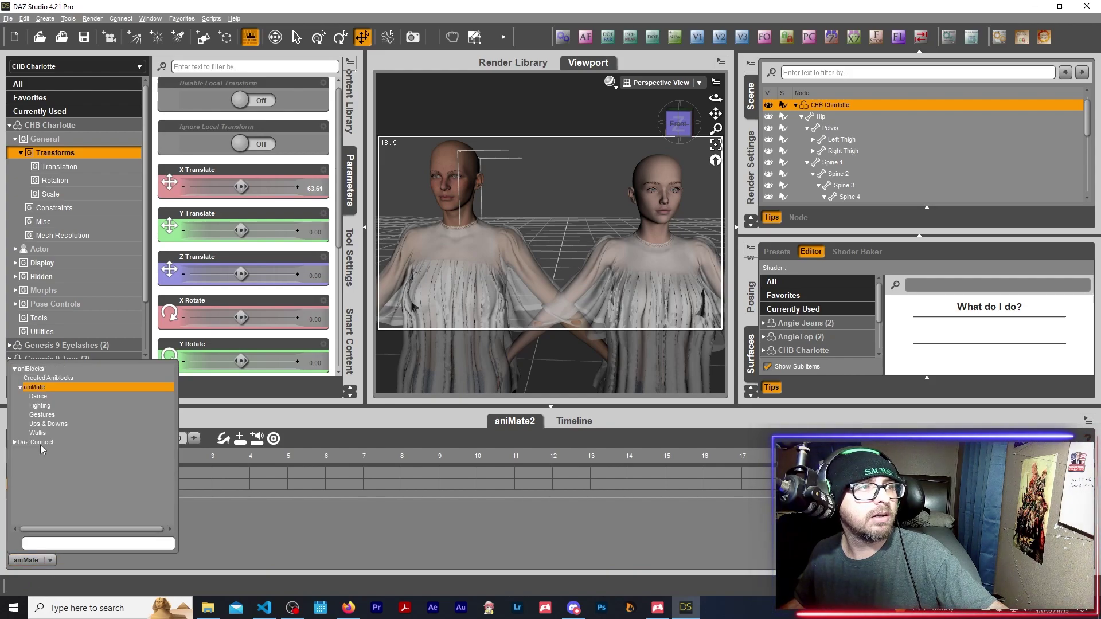
{"action": "left_click", "coordinate": [39, 384]}
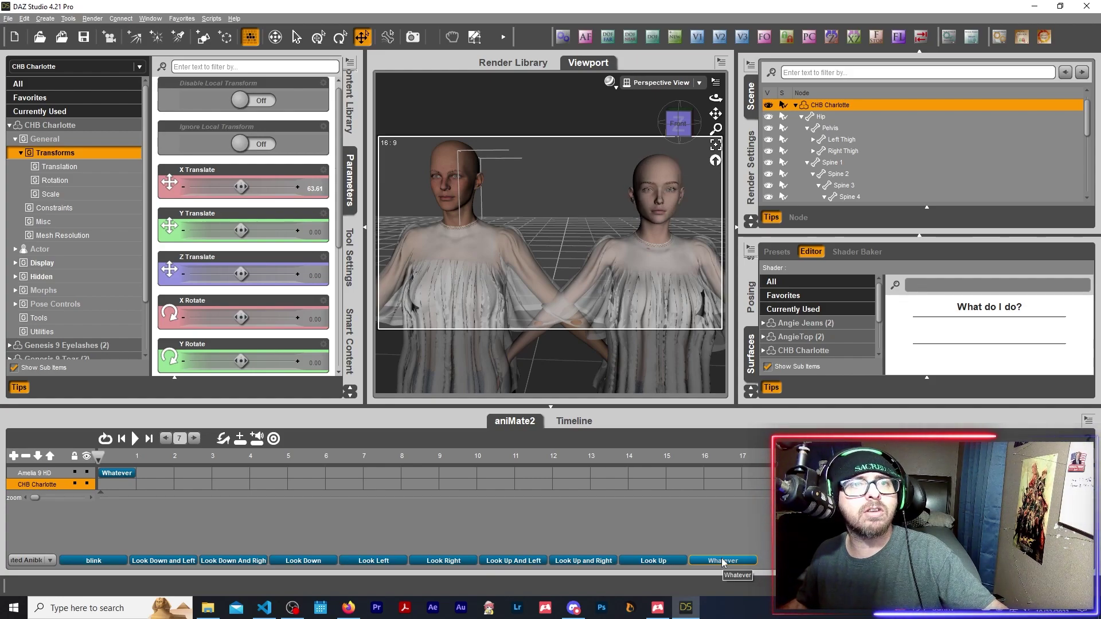
{"action": "left_click_drag", "start_coordinate": [721, 560], "coordinate": [116, 483]}
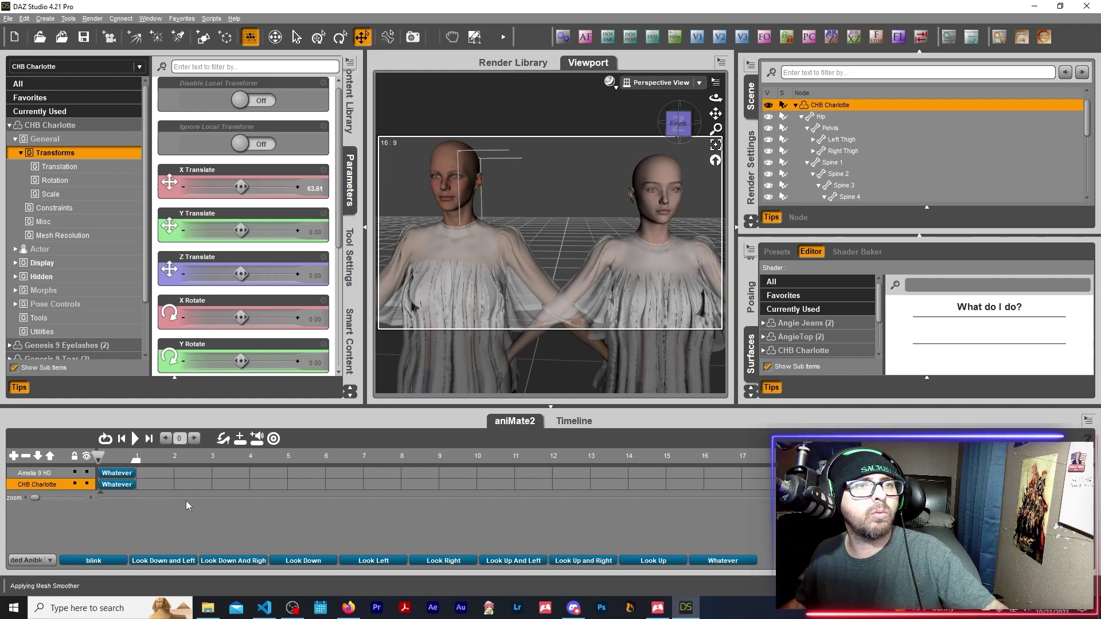
{"action": "left_click", "coordinate": [136, 441]}
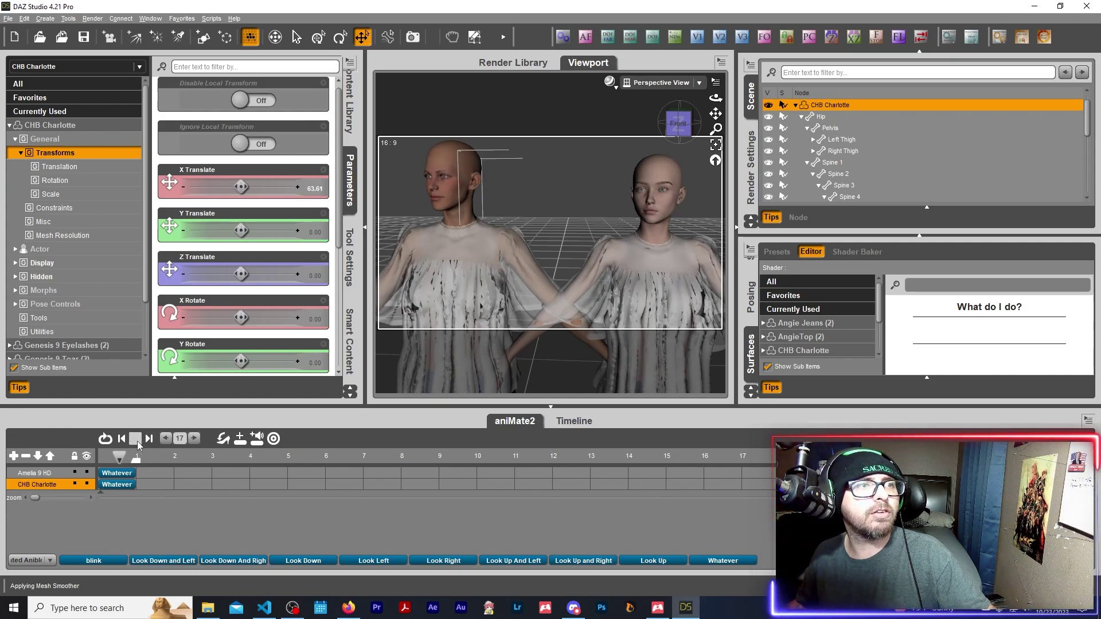
{"action": "left_click", "coordinate": [127, 462]}
{"action": "left_click", "coordinate": [99, 457]}
{"action": "left_click", "coordinate": [130, 487]}
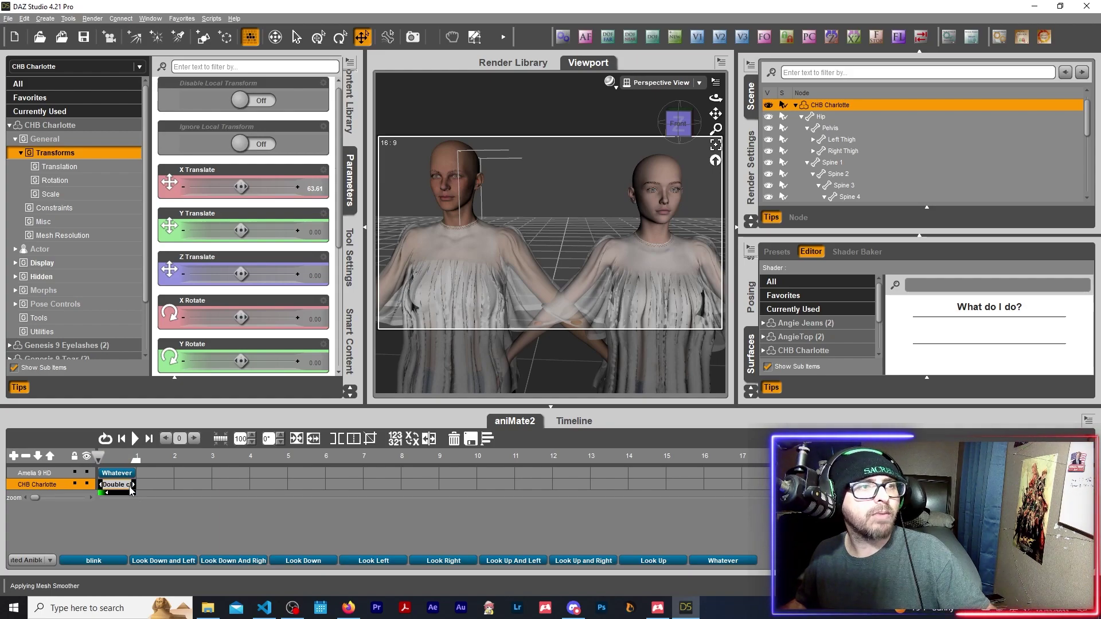
{"action": "left_click", "coordinate": [169, 515]}
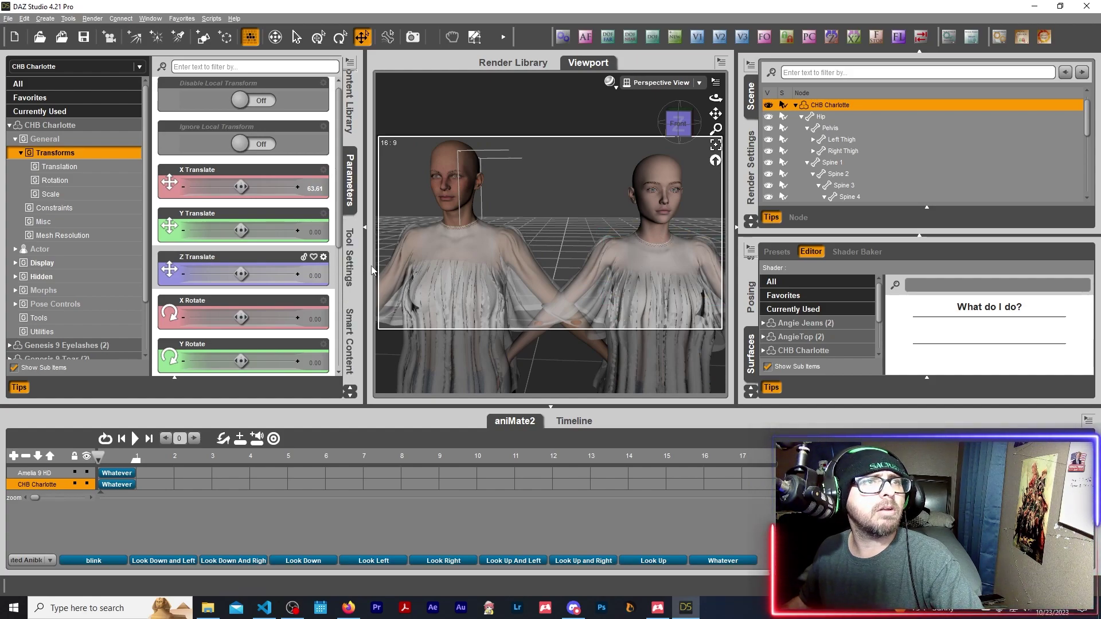
Step: Delete the Whatever clip from Charlotte's aniMate2 track
{"action": "right_click", "coordinate": [115, 486]}
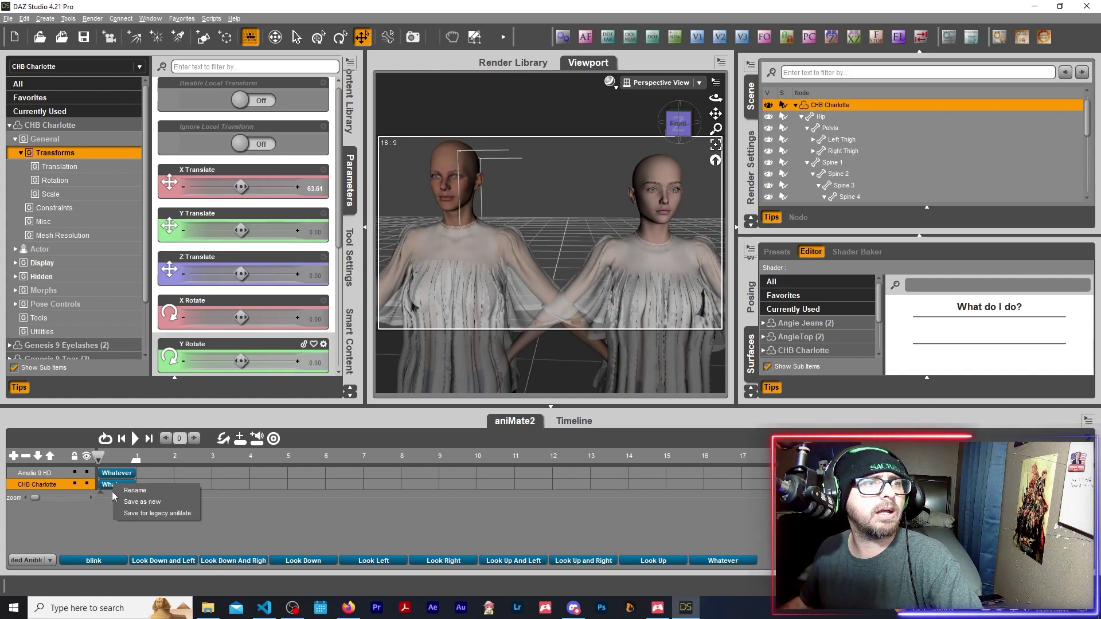
{"action": "left_click", "coordinate": [118, 485]}
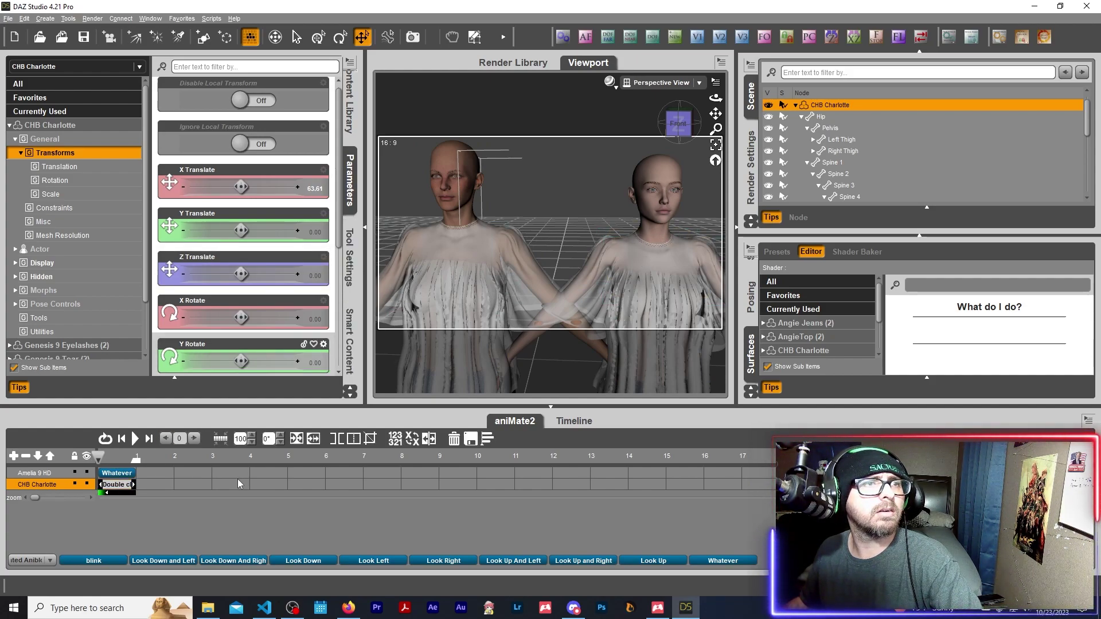
{"action": "left_click", "coordinate": [453, 439]}
Step: Apply the JW EPC2 01 Standing Surprised pose from Smart Content Poses > Standing to Charlotte
{"action": "left_click", "coordinate": [653, 235]}
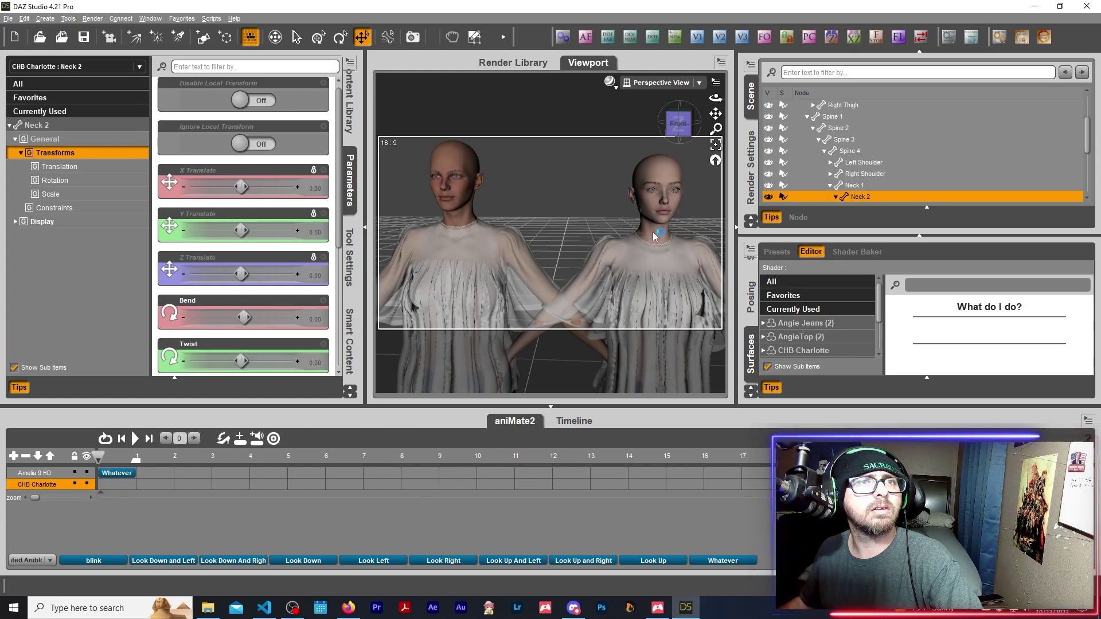
{"action": "left_click", "coordinate": [653, 235]}
{"action": "left_click", "coordinate": [349, 341]}
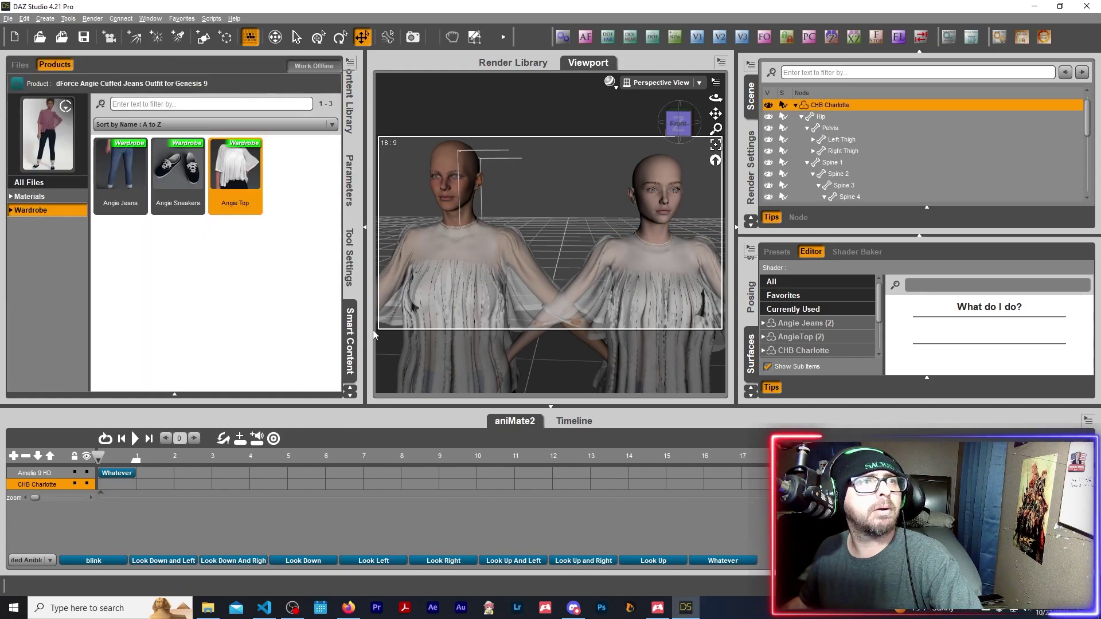
{"action": "left_click", "coordinate": [38, 93]}
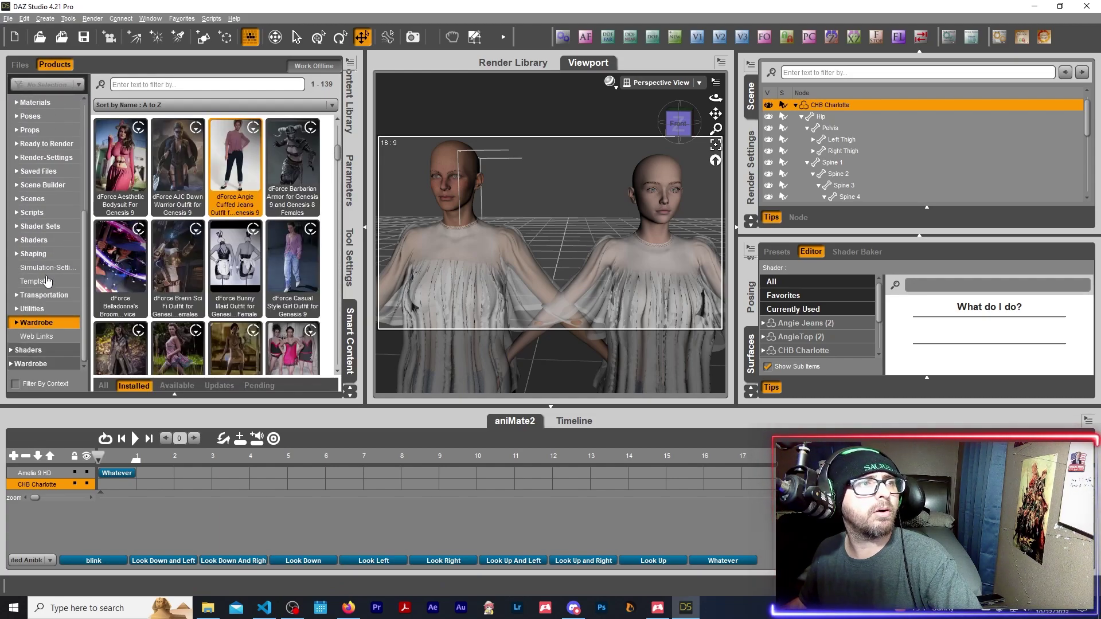
{"action": "scroll", "coordinate": [40, 241], "scroll_direction": "up", "scroll_amount": 1}
{"action": "left_click", "coordinate": [30, 155]}
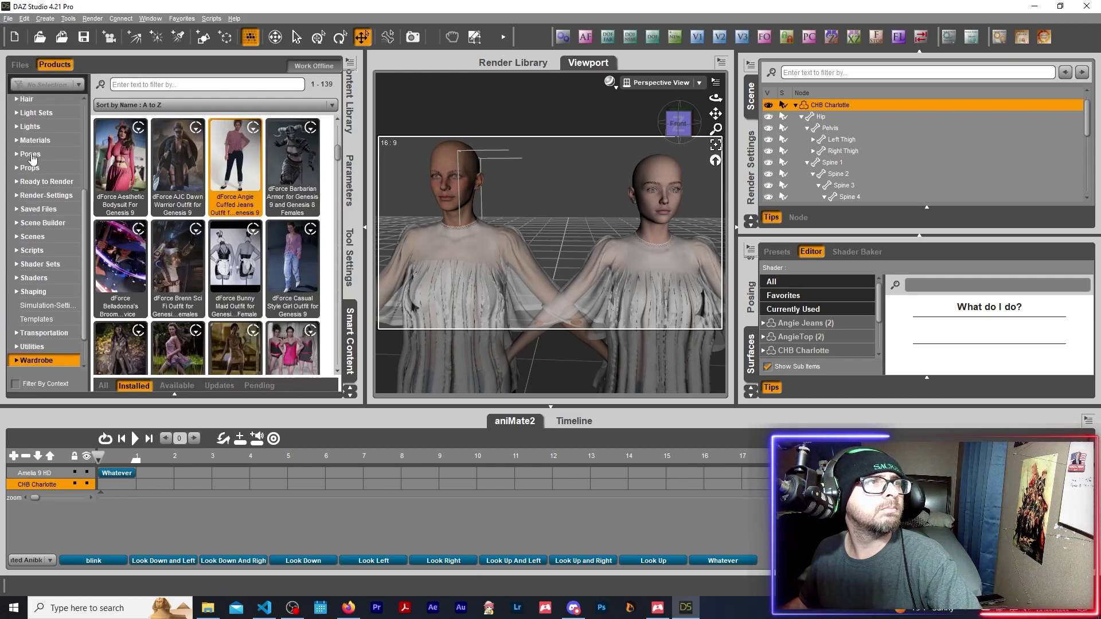
{"action": "left_click", "coordinate": [45, 167]}
{"action": "scroll", "coordinate": [46, 258], "scroll_direction": "down", "scroll_amount": 3}
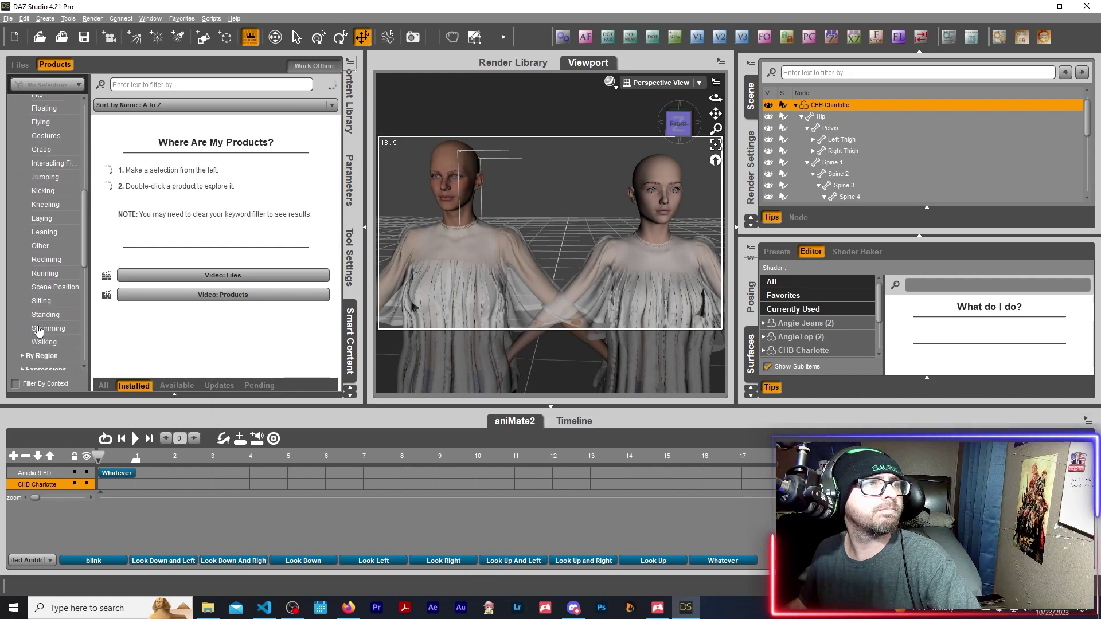
{"action": "left_click", "coordinate": [46, 267]}
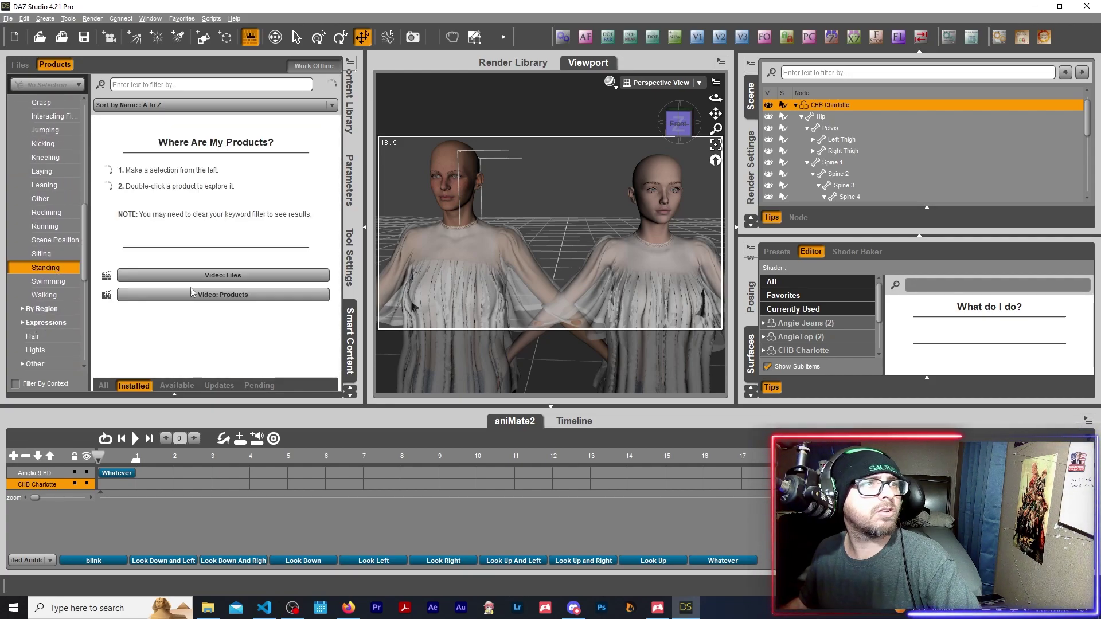
{"action": "double_click", "coordinate": [215, 191]}
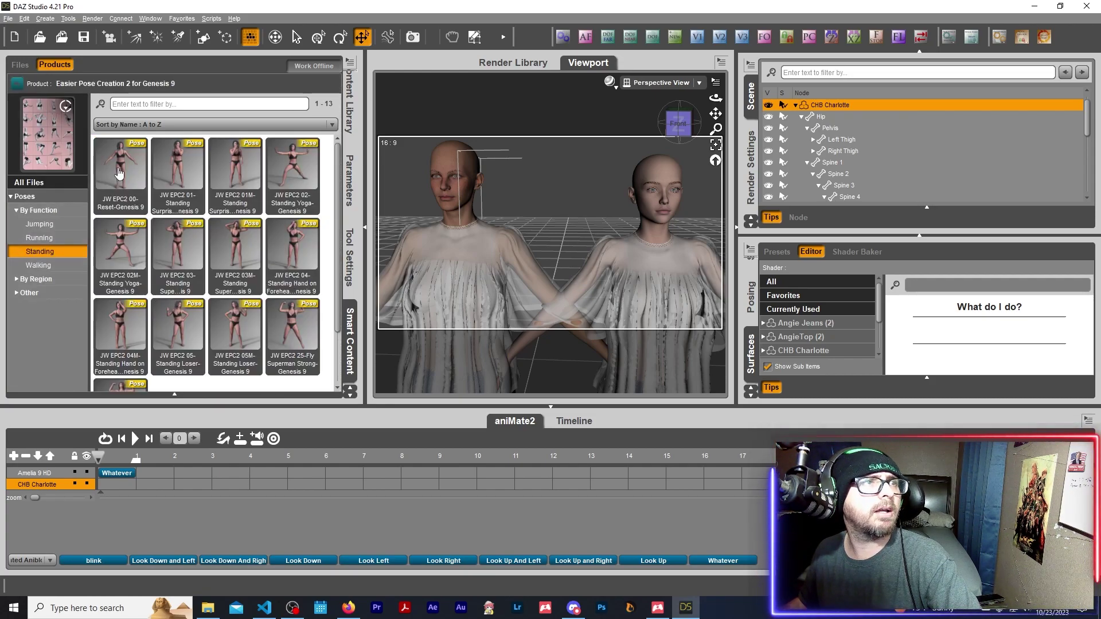
{"action": "double_click", "coordinate": [178, 172]}
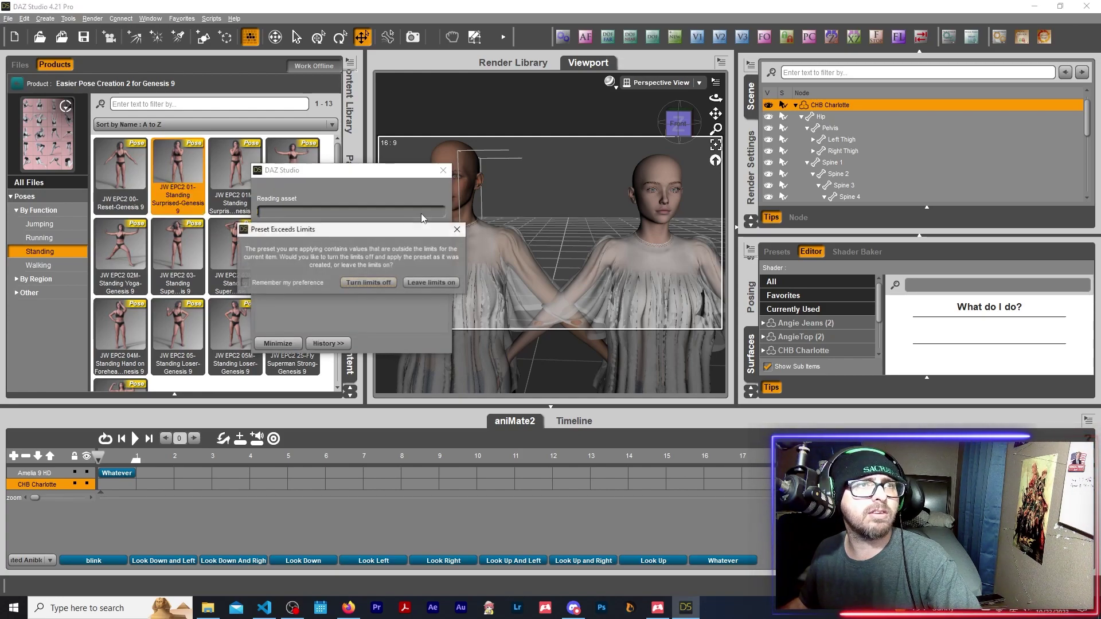
Step: Apply the Standing Surprised pose with limits off, then try a right-shoulder twist of -16.70 and undo it
{"action": "left_click", "coordinate": [454, 229]}
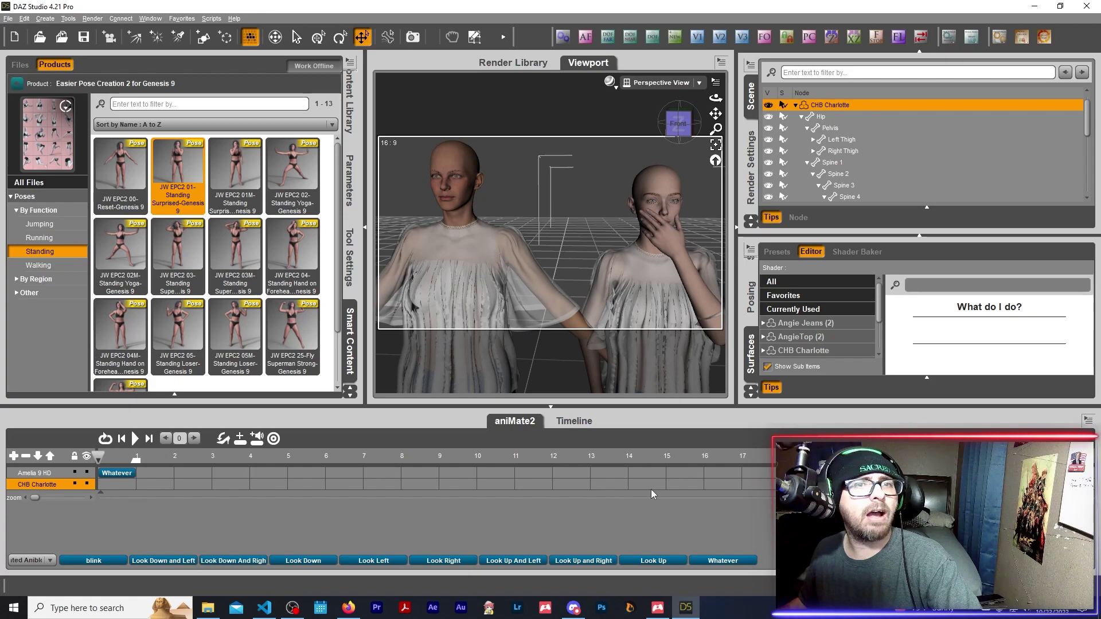
{"action": "left_click", "coordinate": [736, 559]}
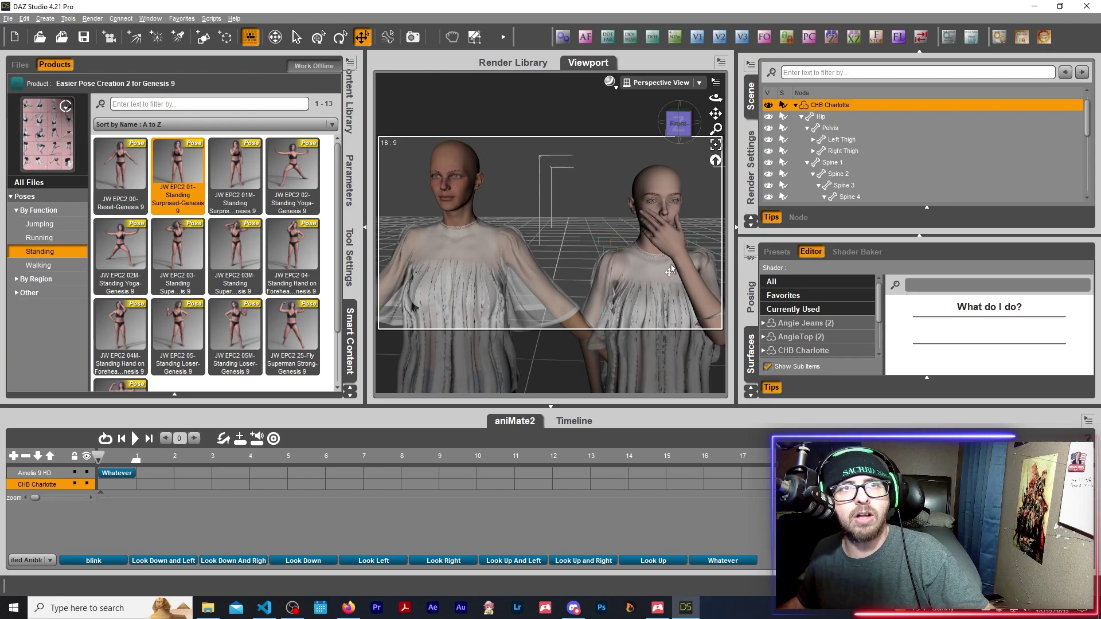
{"action": "left_click", "coordinate": [617, 276]}
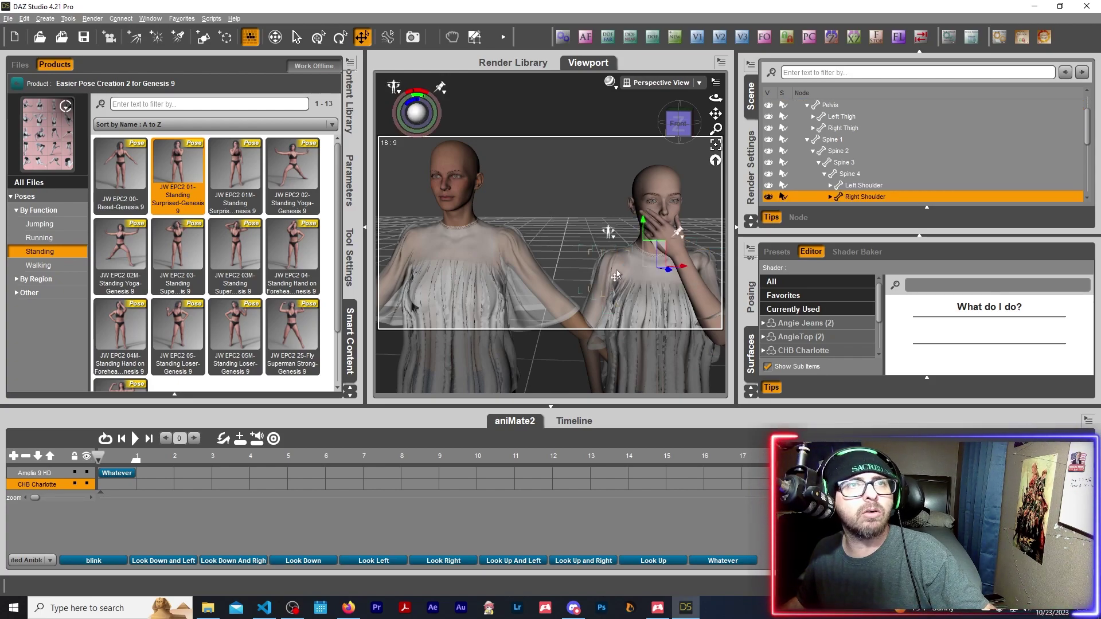
{"action": "left_click", "coordinate": [349, 180]}
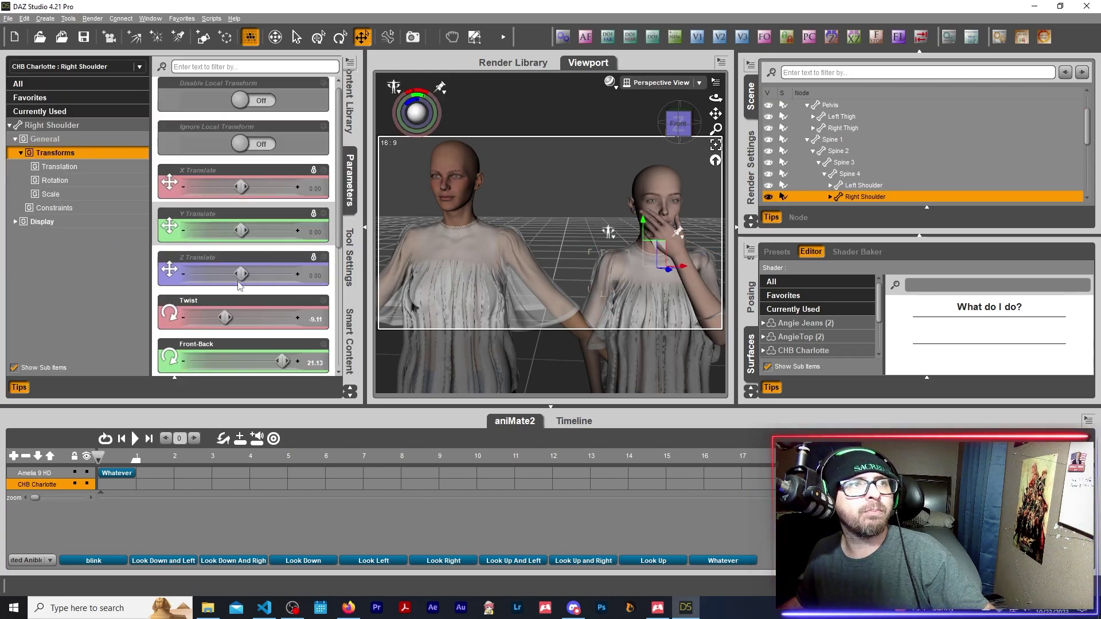
{"action": "left_click_drag", "start_coordinate": [225, 317], "coordinate": [211, 326]}
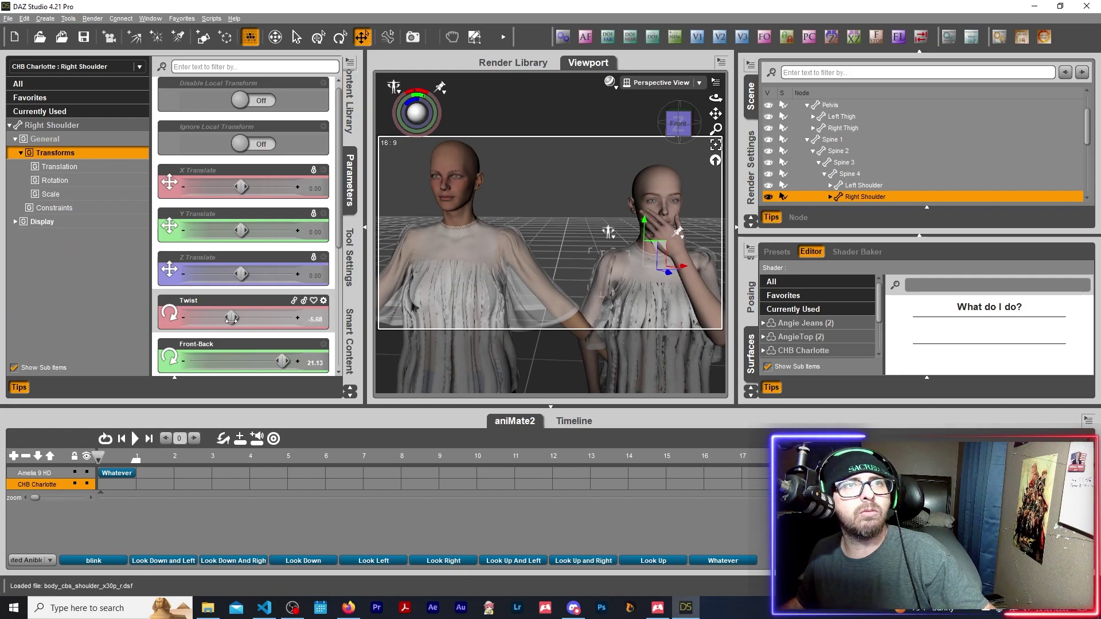
{"action": "key", "text": "ctrl+z"}
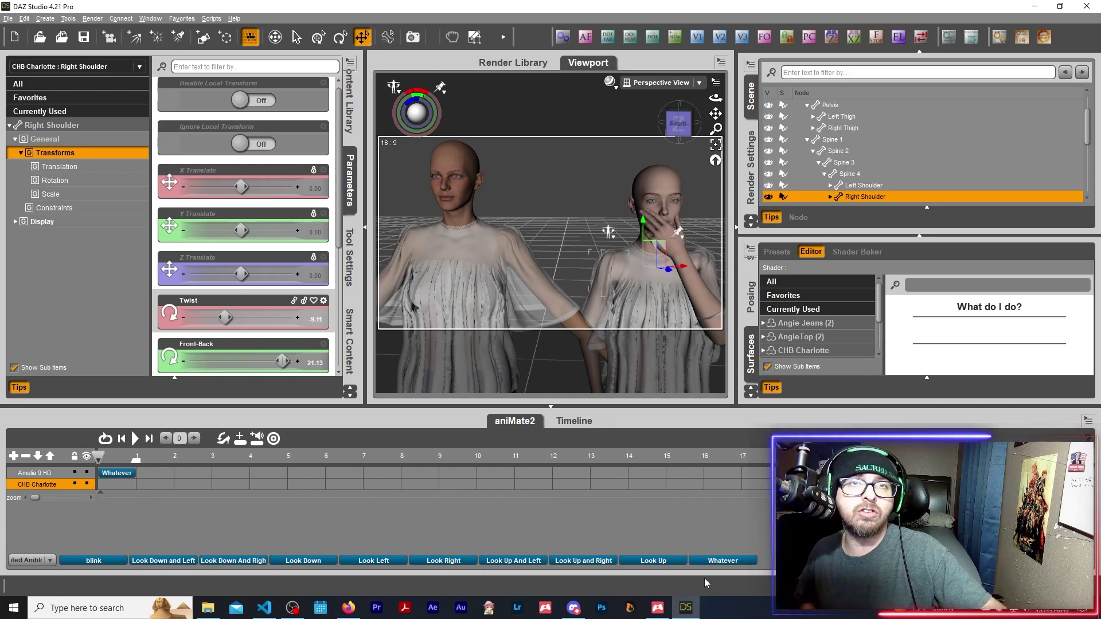
{"action": "left_click", "coordinate": [732, 564]}
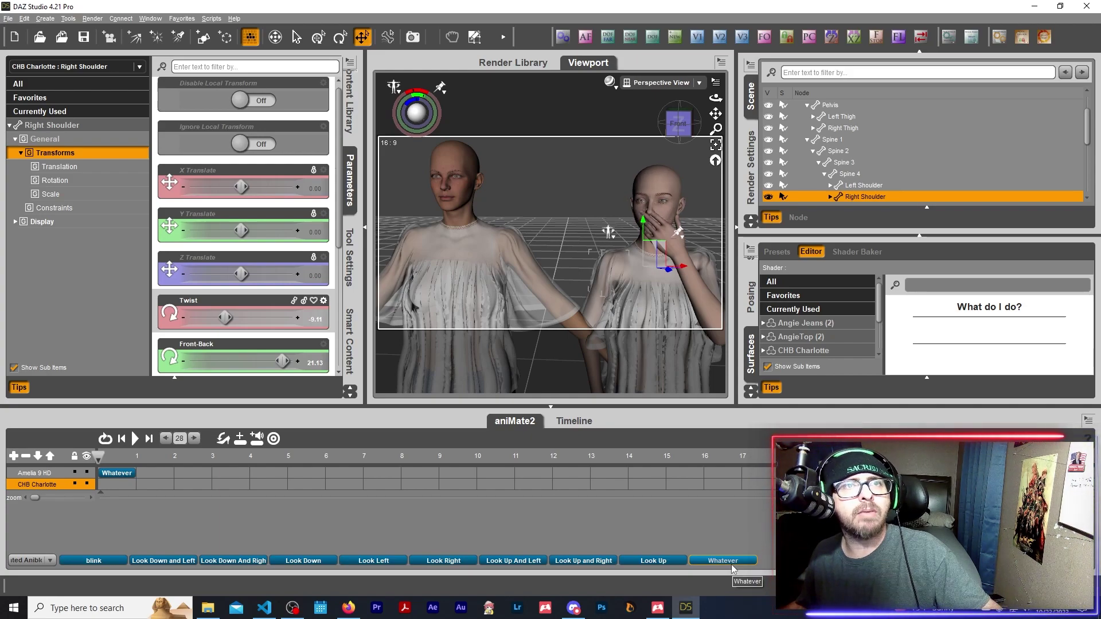